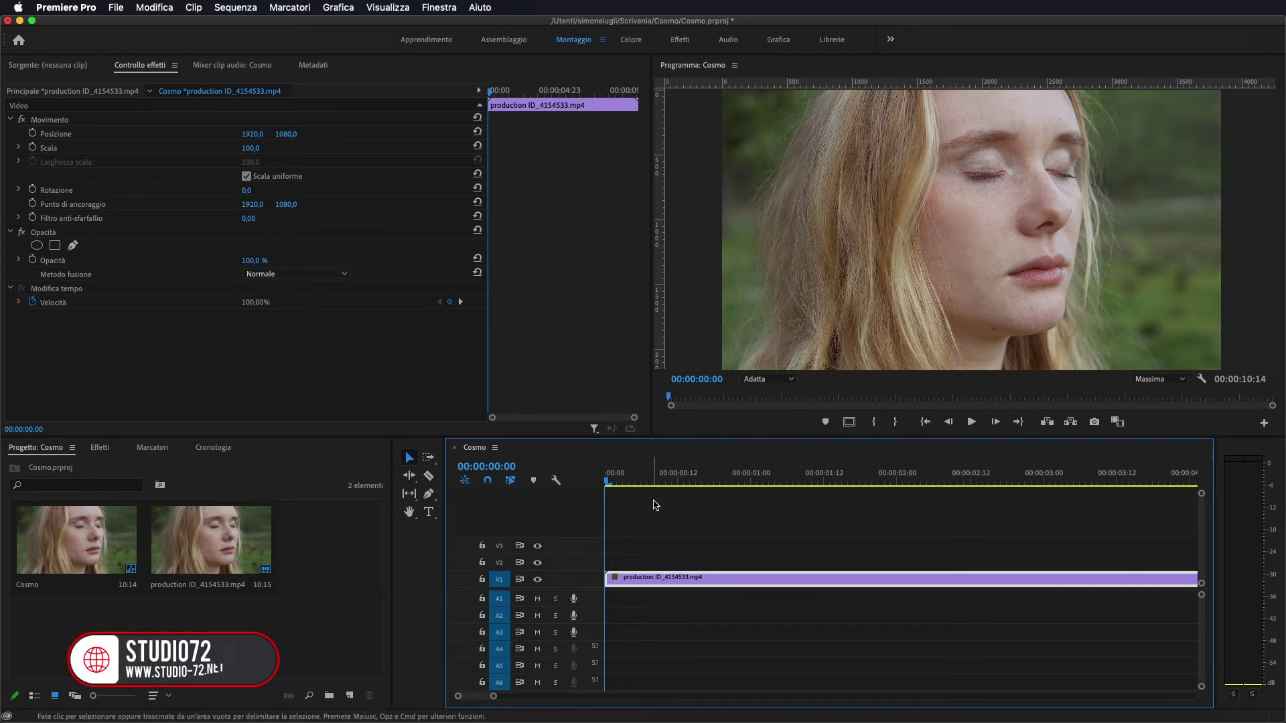
Show the Effetti list instead of the Progetto bin in the lower-left panel
mouse_move(608, 482)
mouse_down()
mouse_move(696, 483)
mouse_move(604, 492)
mouse_up()
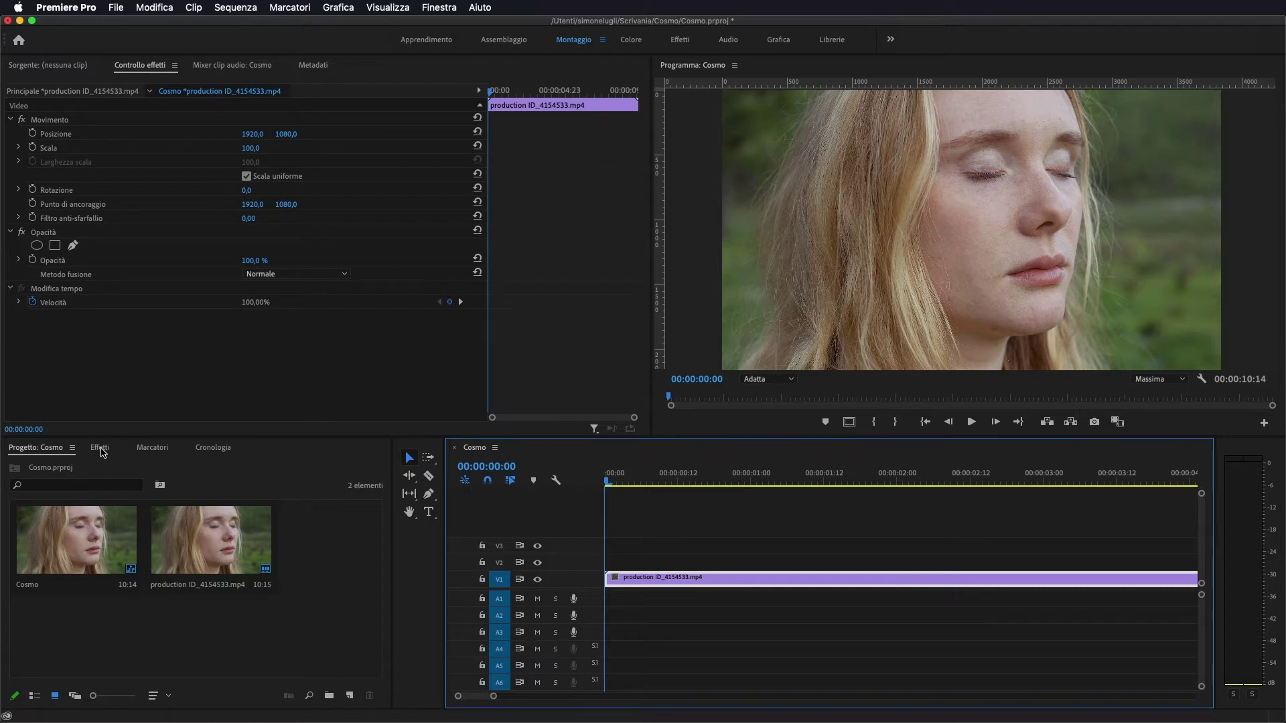
Search effects for 'cosmo' and drag Cosmo II onto the production ID_4154533.mp4 clip on V1
click(100, 448)
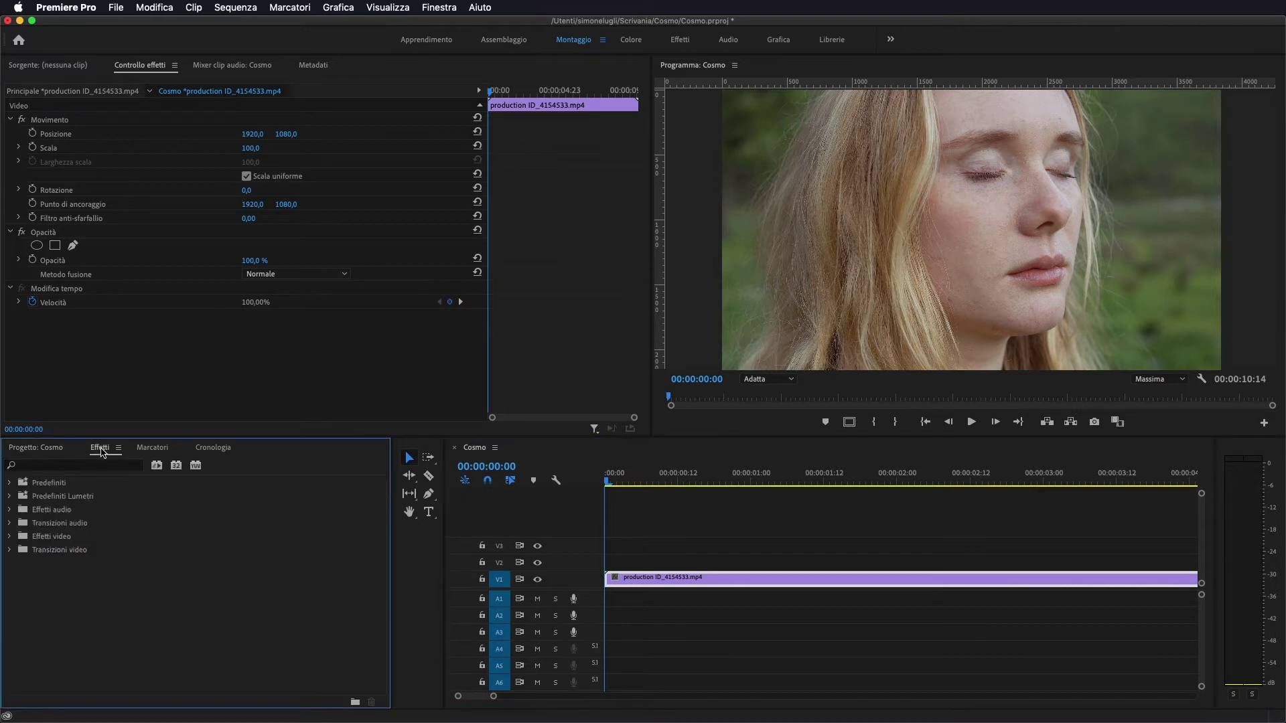
click(87, 467)
text(cosmo)
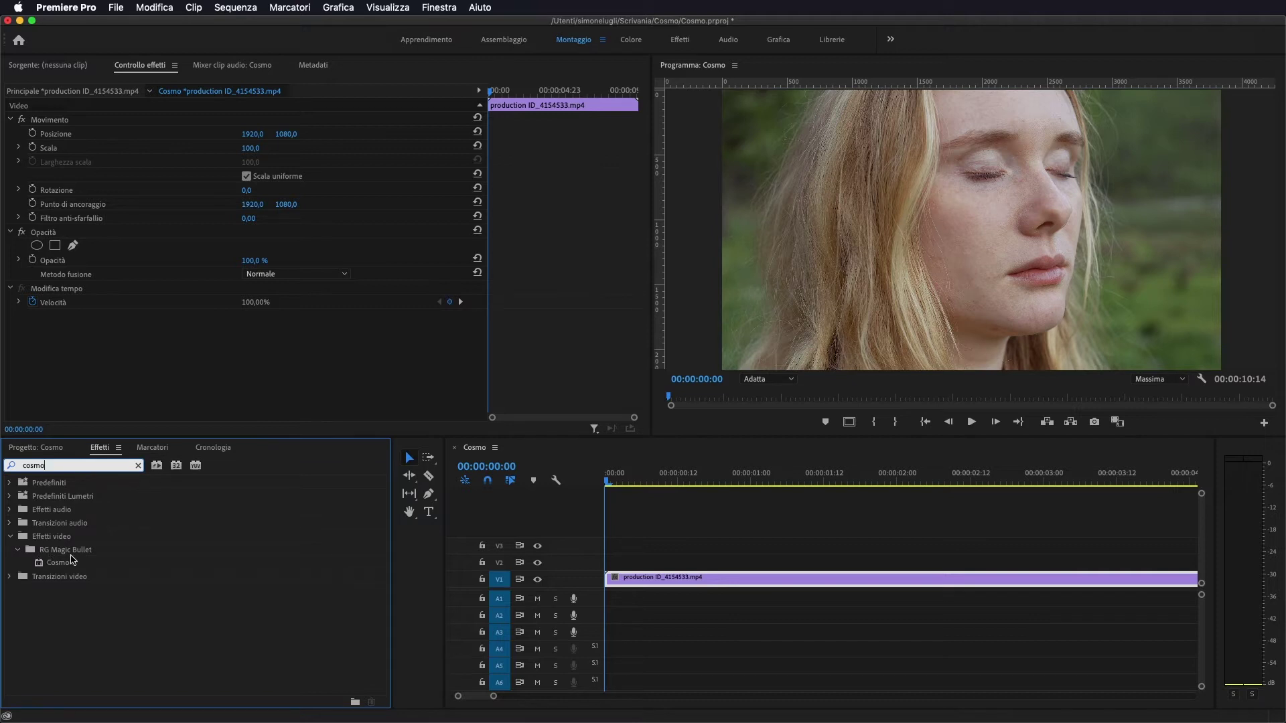
click(65, 566)
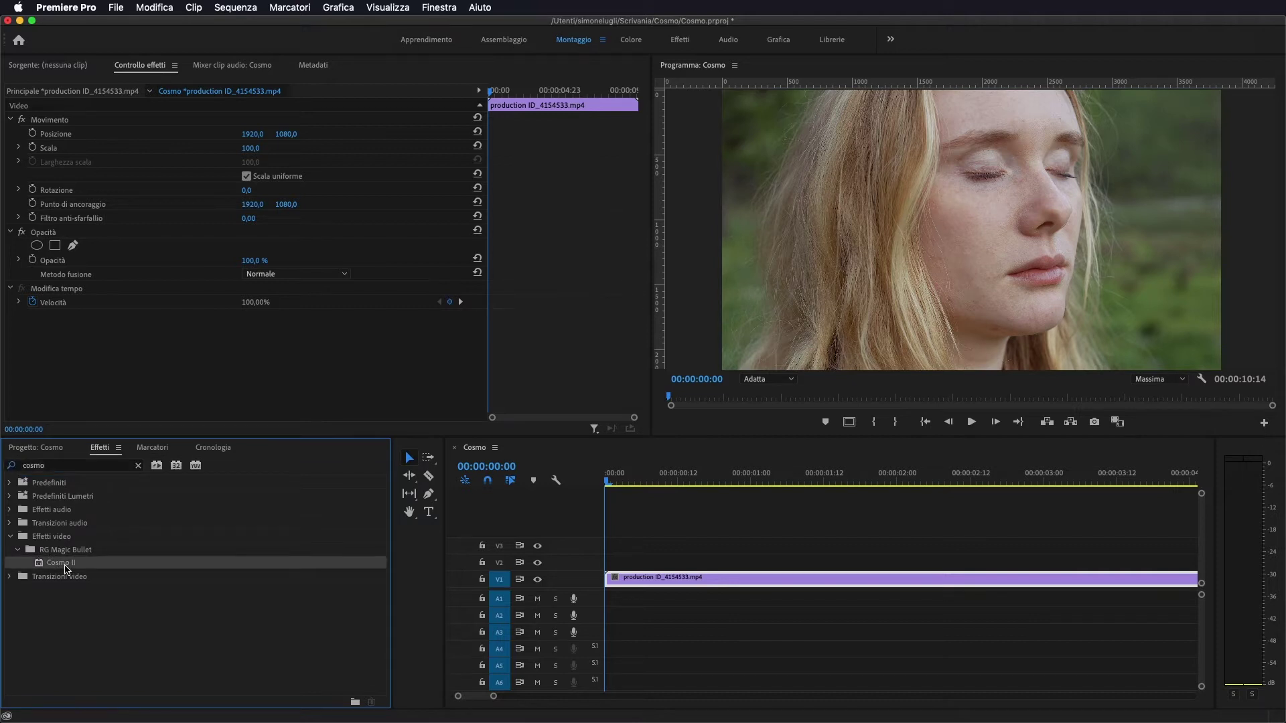
drag(66, 566, 722, 582)
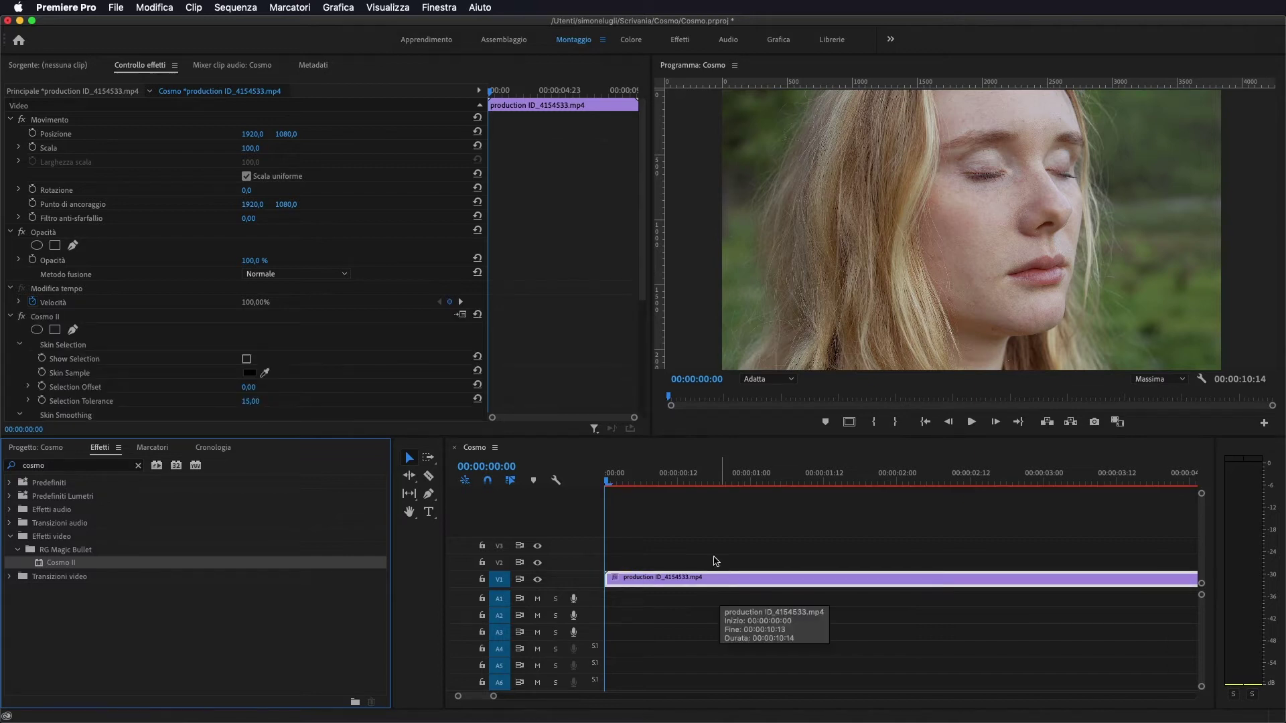
Scroll Effect Controls down to Cosmo II and open its black Skin Sample colour picker
scroll(146, 198, down, 5)
scroll(221, 350, down, 3)
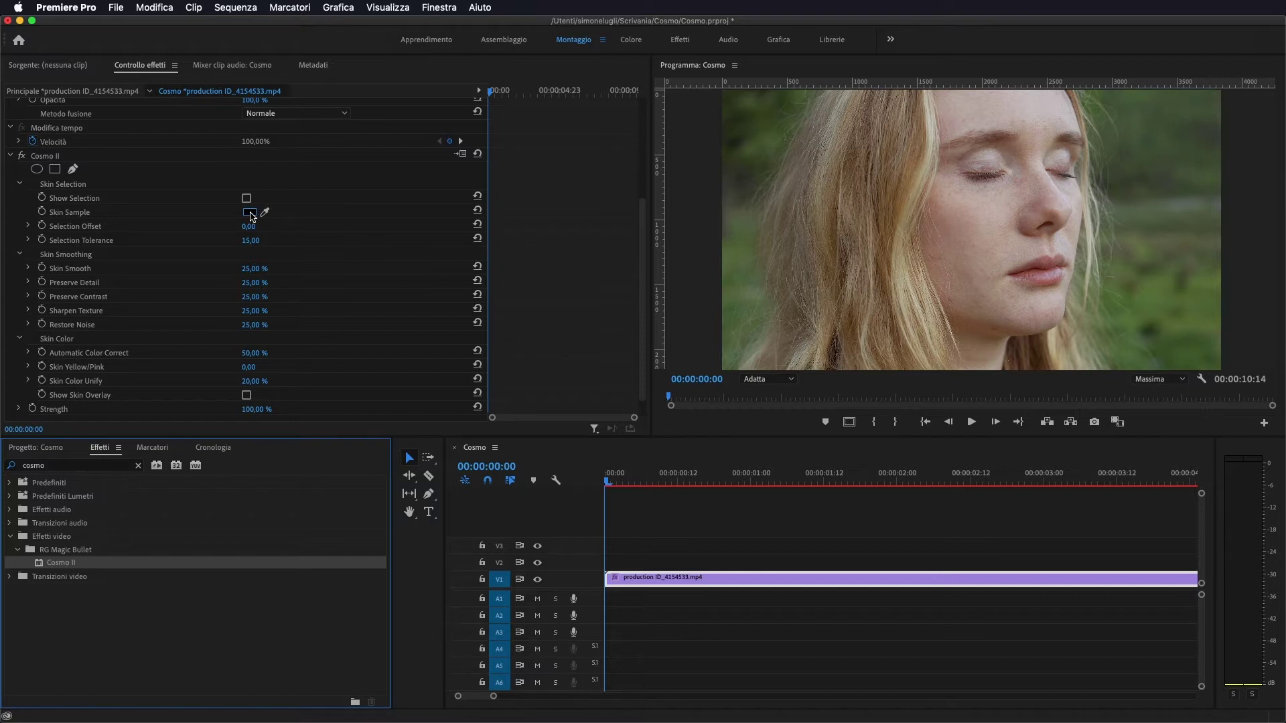
click(250, 212)
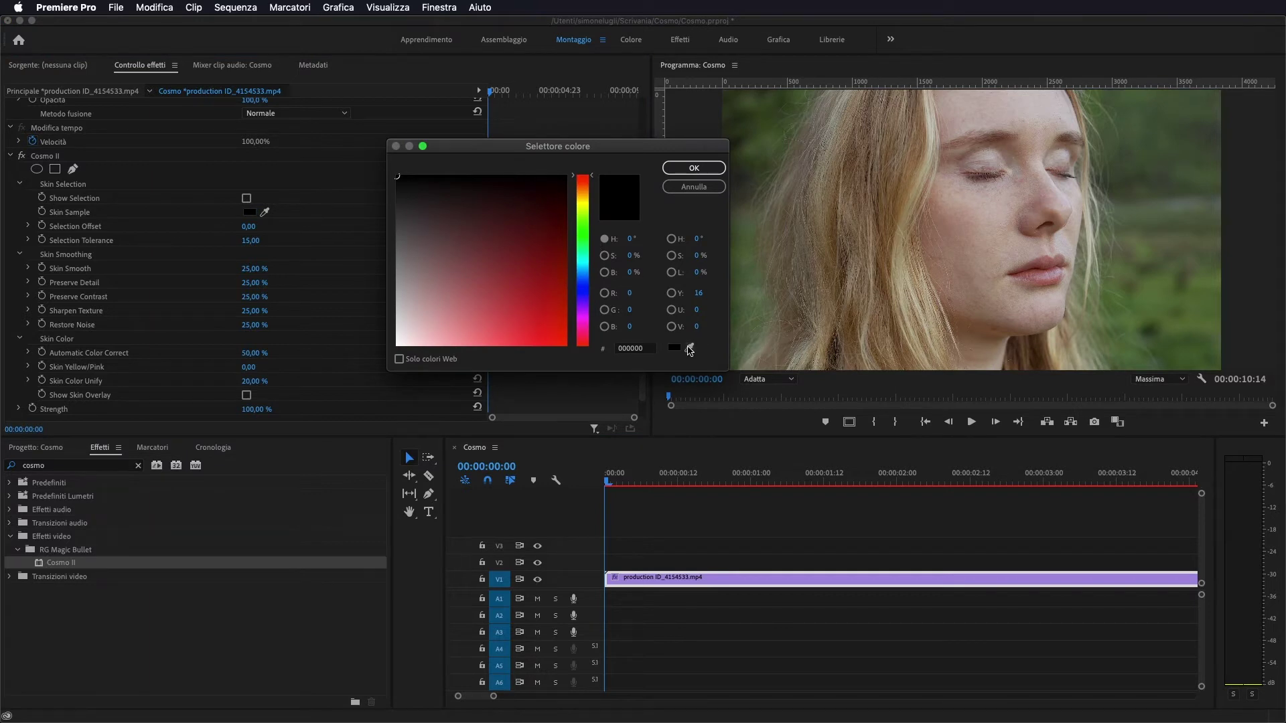
Eyedrop the woman's face skin tone, B69990, as the Skin Sample and confirm
click(689, 348)
click(975, 224)
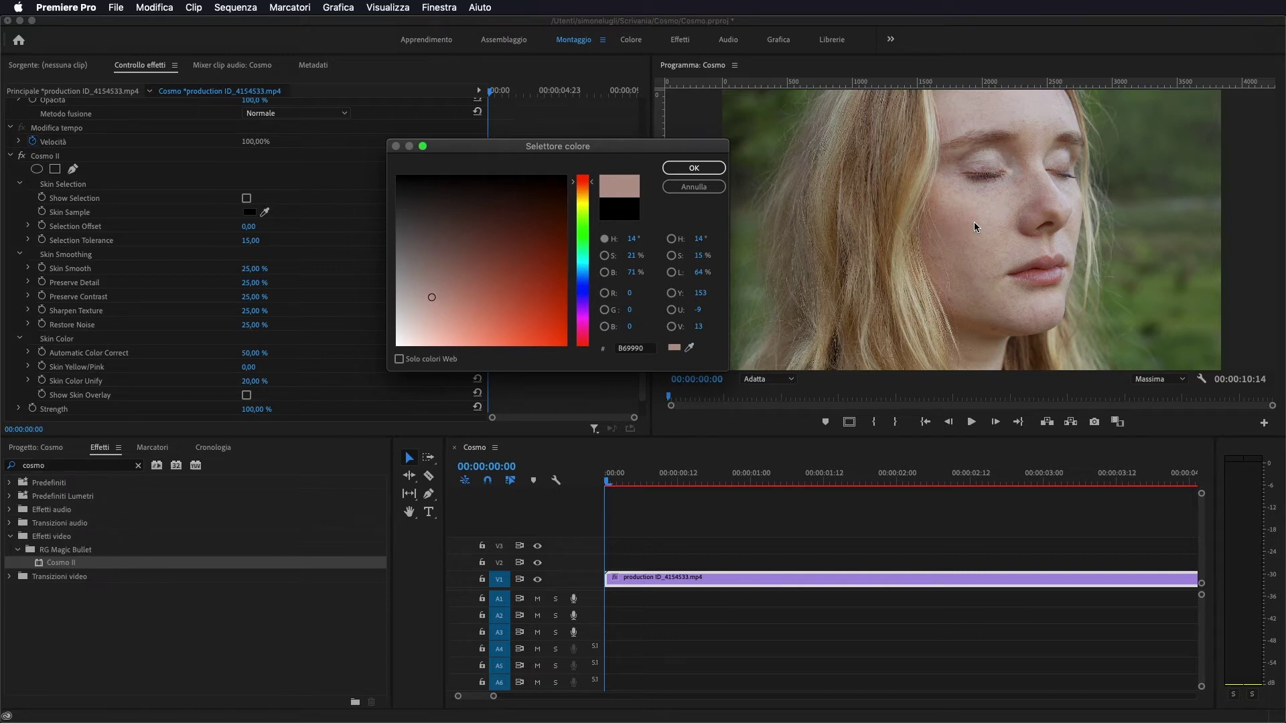
click(707, 169)
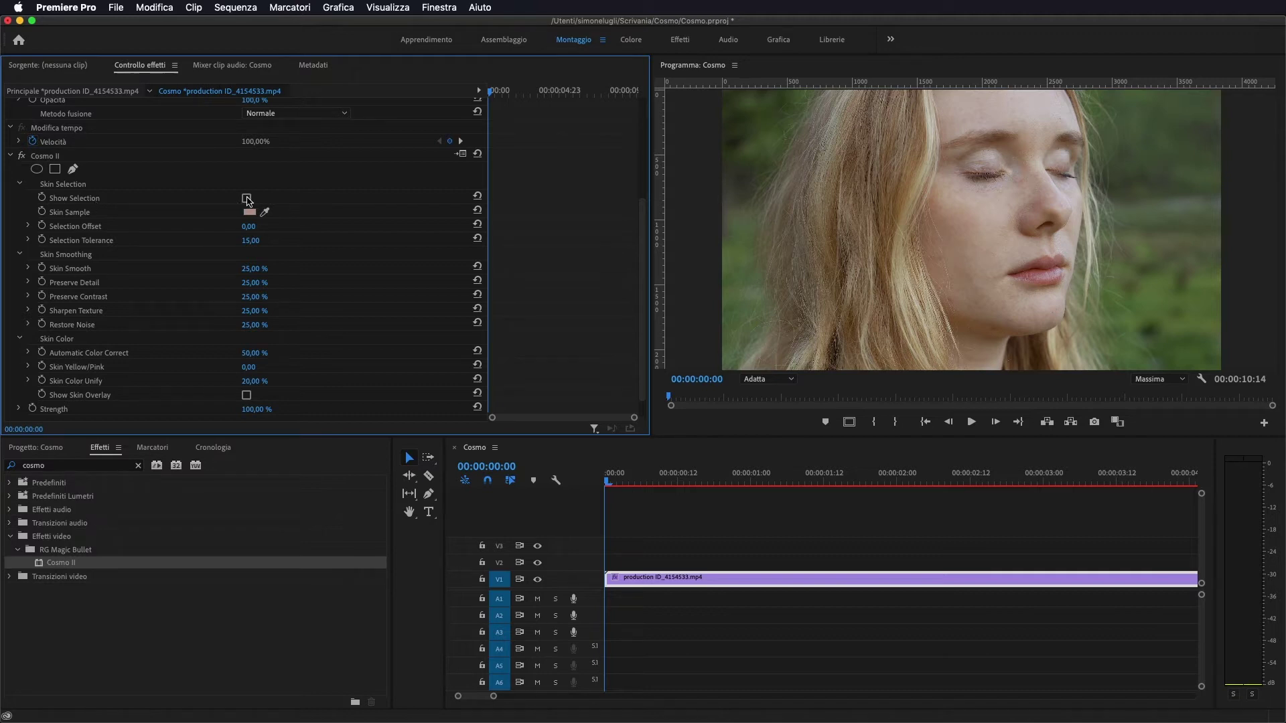
Enable Show Selection and try Selection Offset at 48,09 and -56,34, settling on 0,15
click(247, 199)
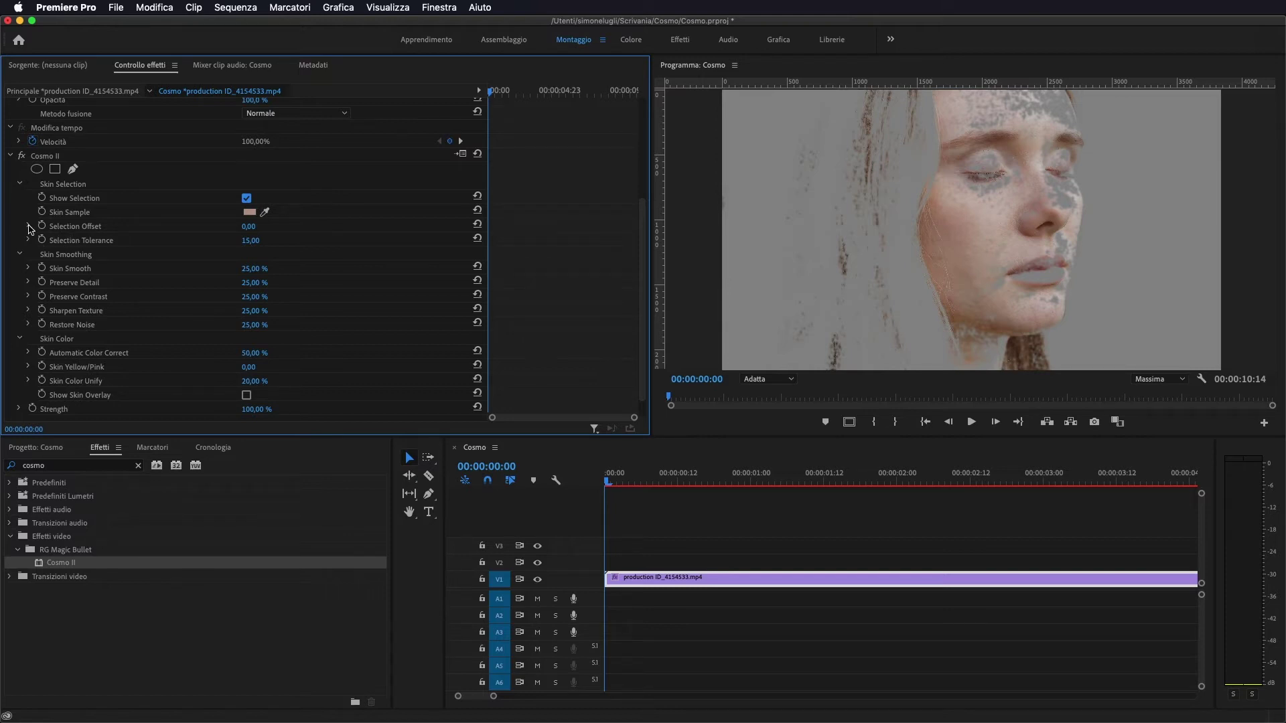
click(28, 227)
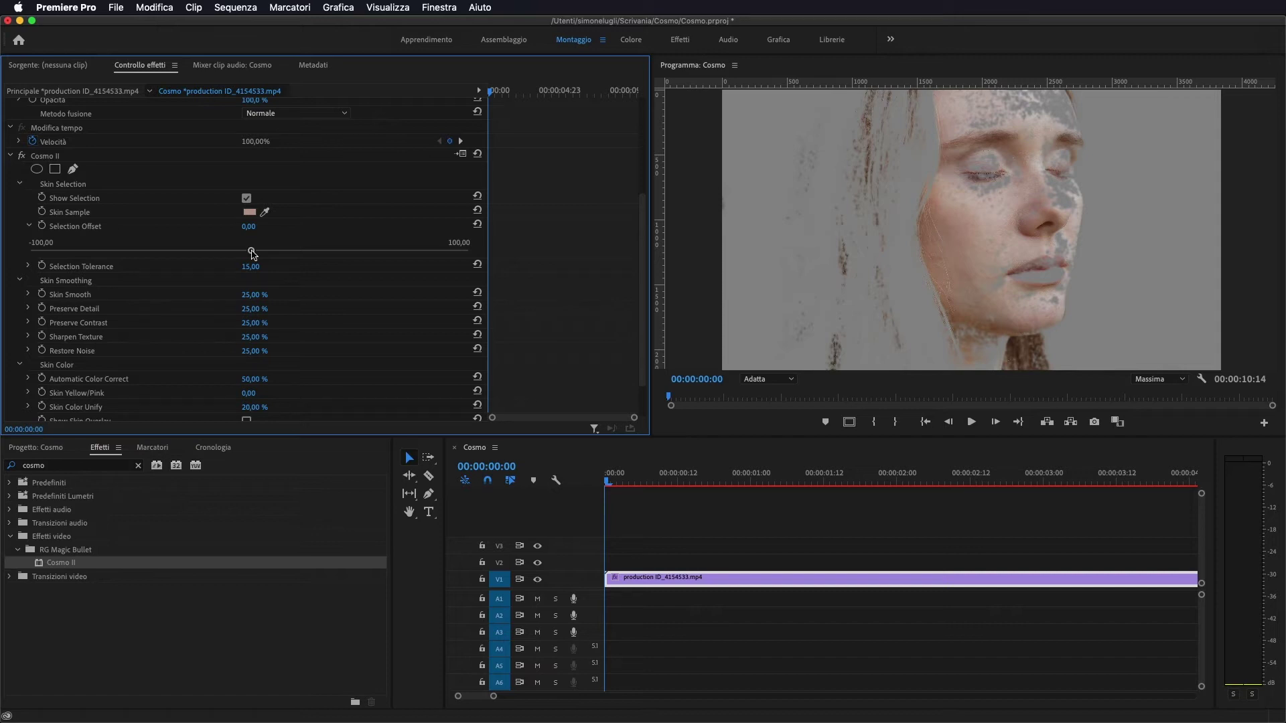
drag(252, 252, 355, 253)
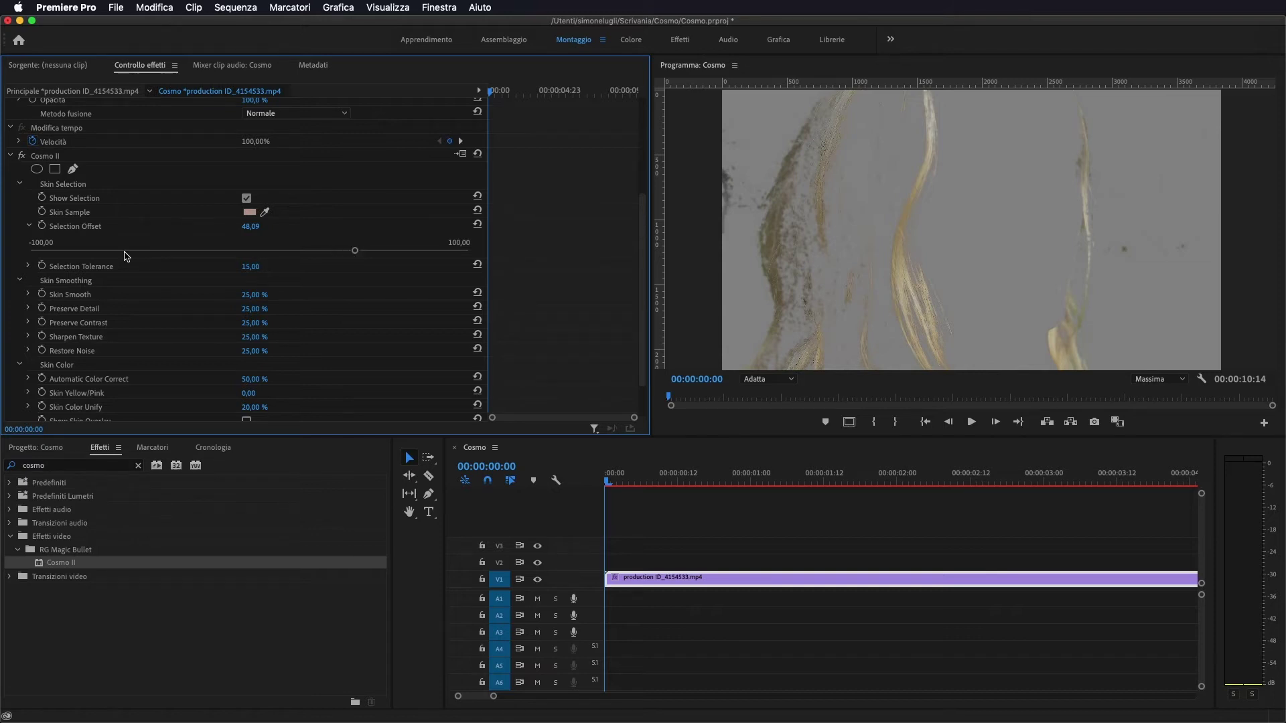
click(125, 252)
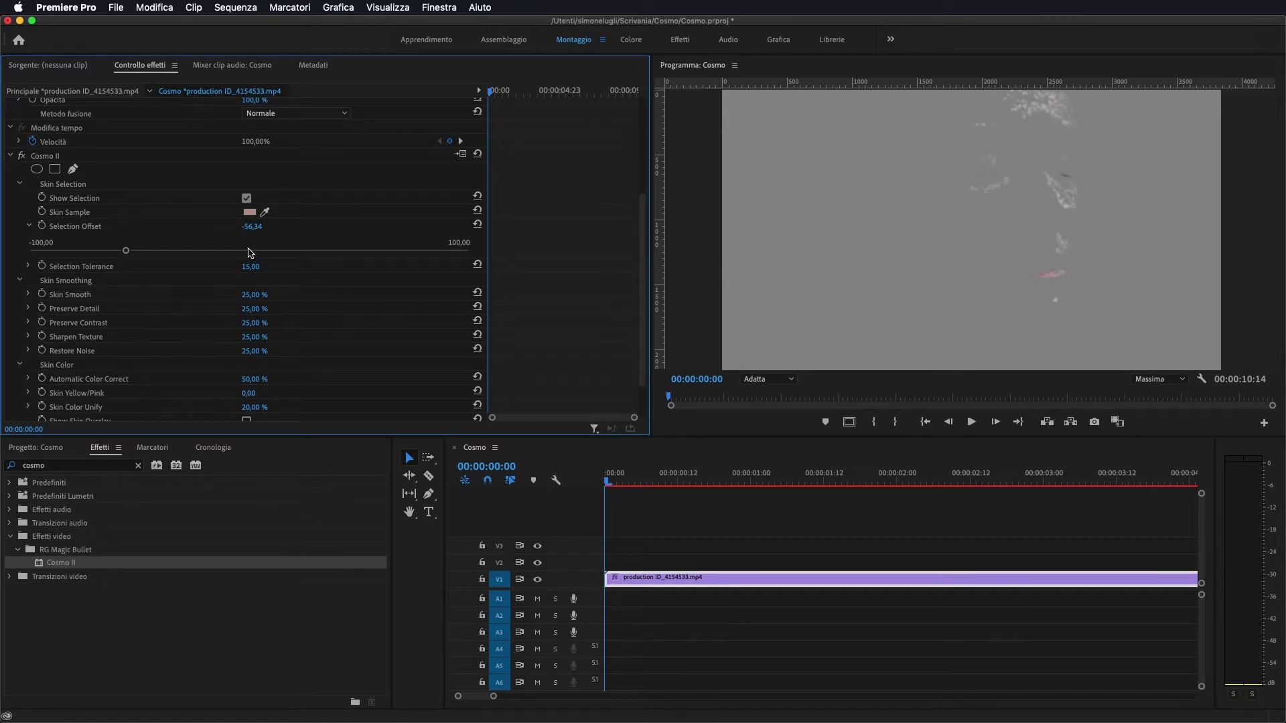
click(248, 251)
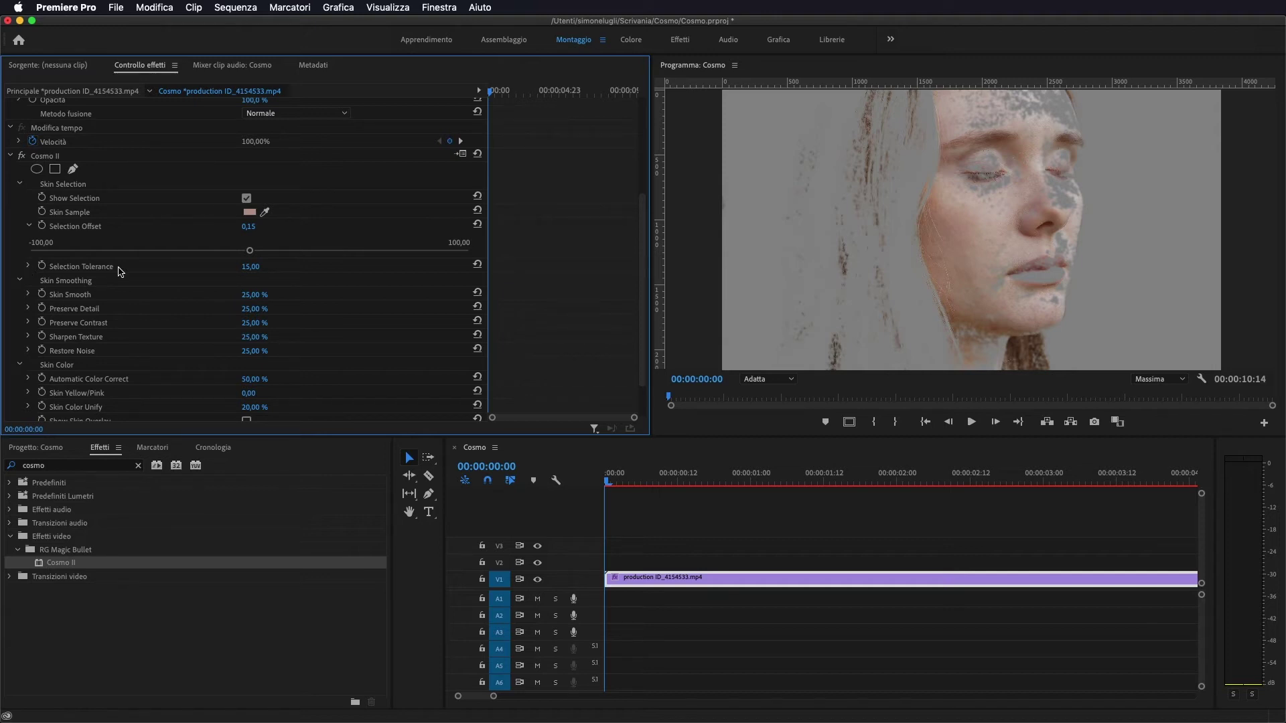
Set Selection Tolerance to 30,38 after trying 55,27
click(28, 267)
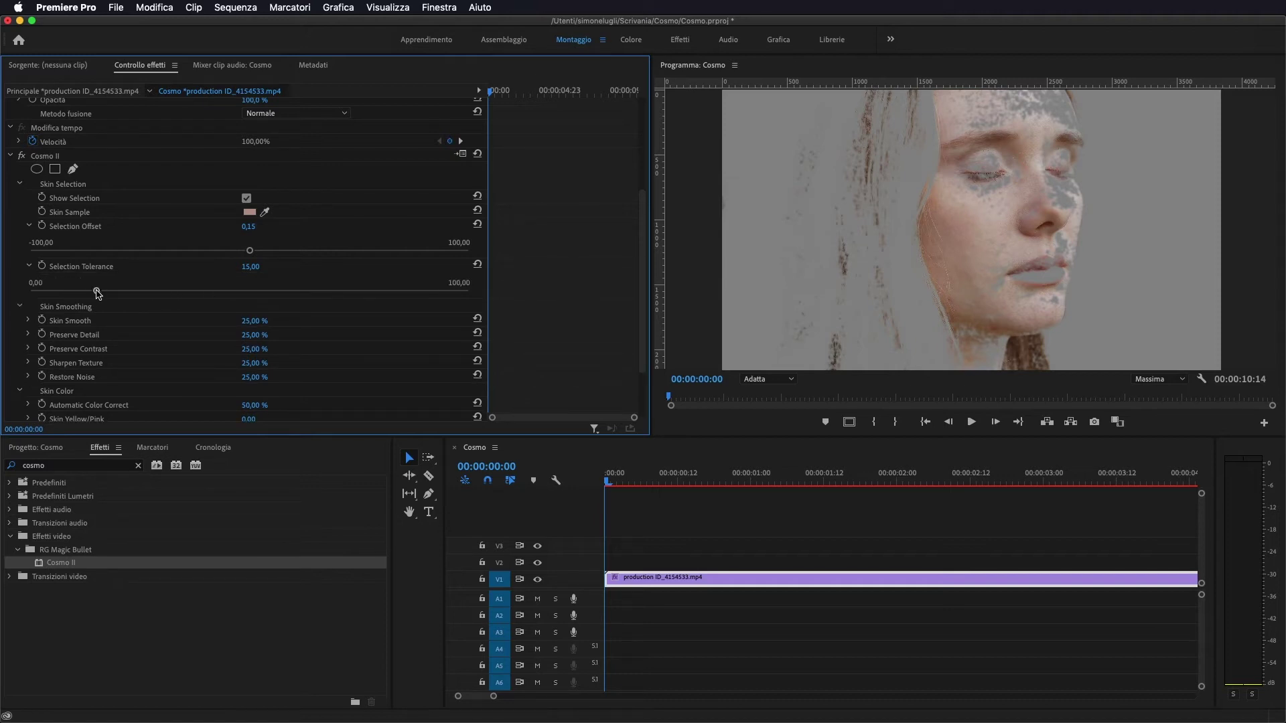
drag(302, 292, 271, 293)
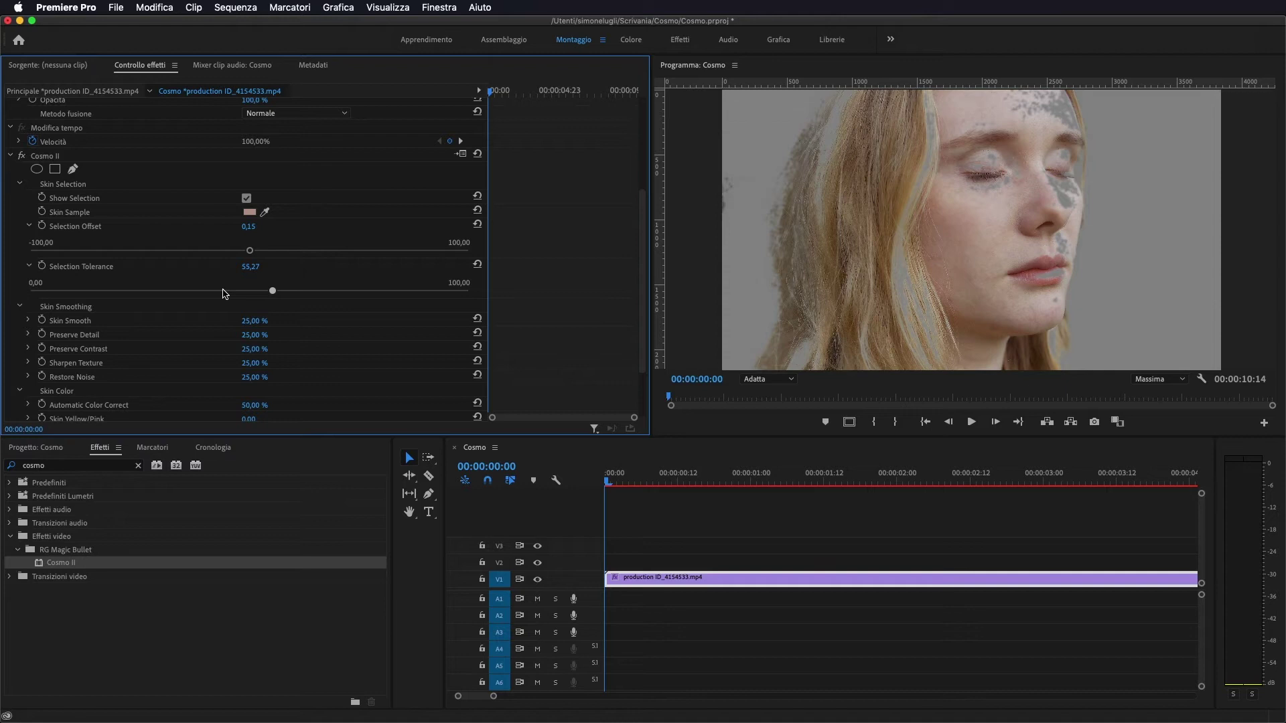
drag(224, 292, 164, 293)
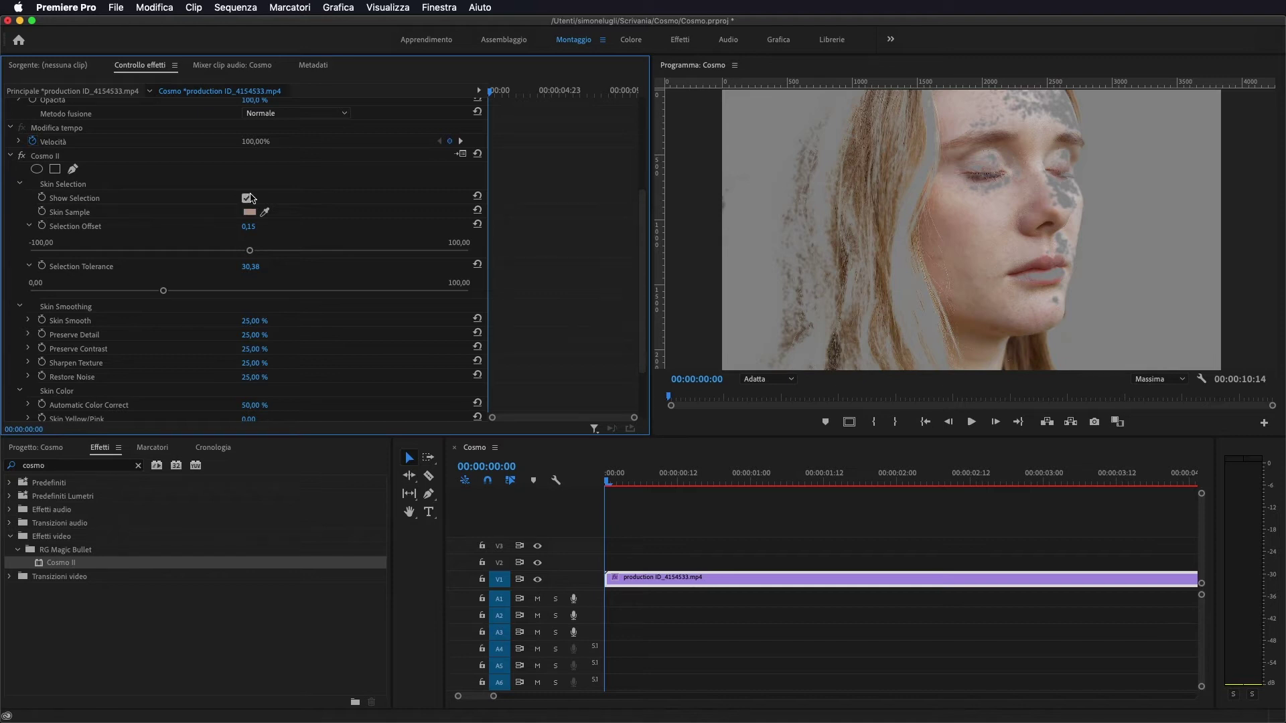
Turn Show Selection off so the portrait appears in normal colour
click(248, 197)
click(247, 199)
click(247, 199)
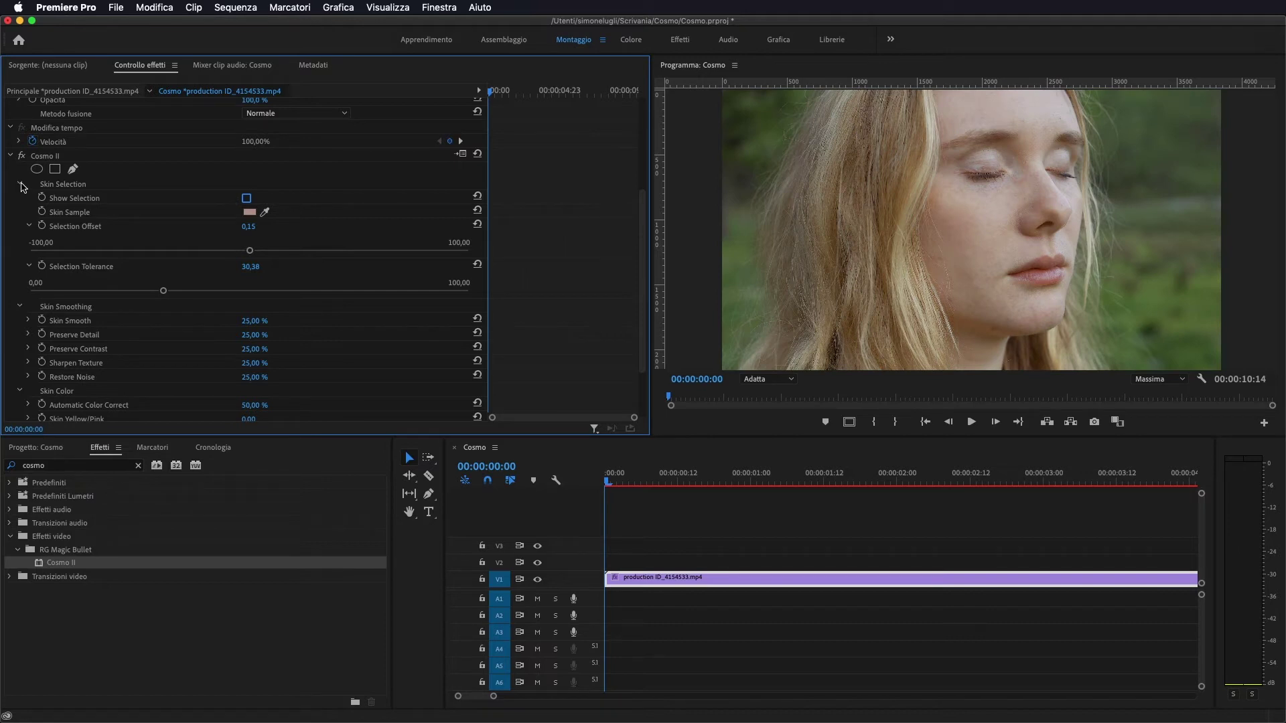
Collapse Skin Selection and drag Skin Smooth from 48,70 % up to 100 %
click(20, 185)
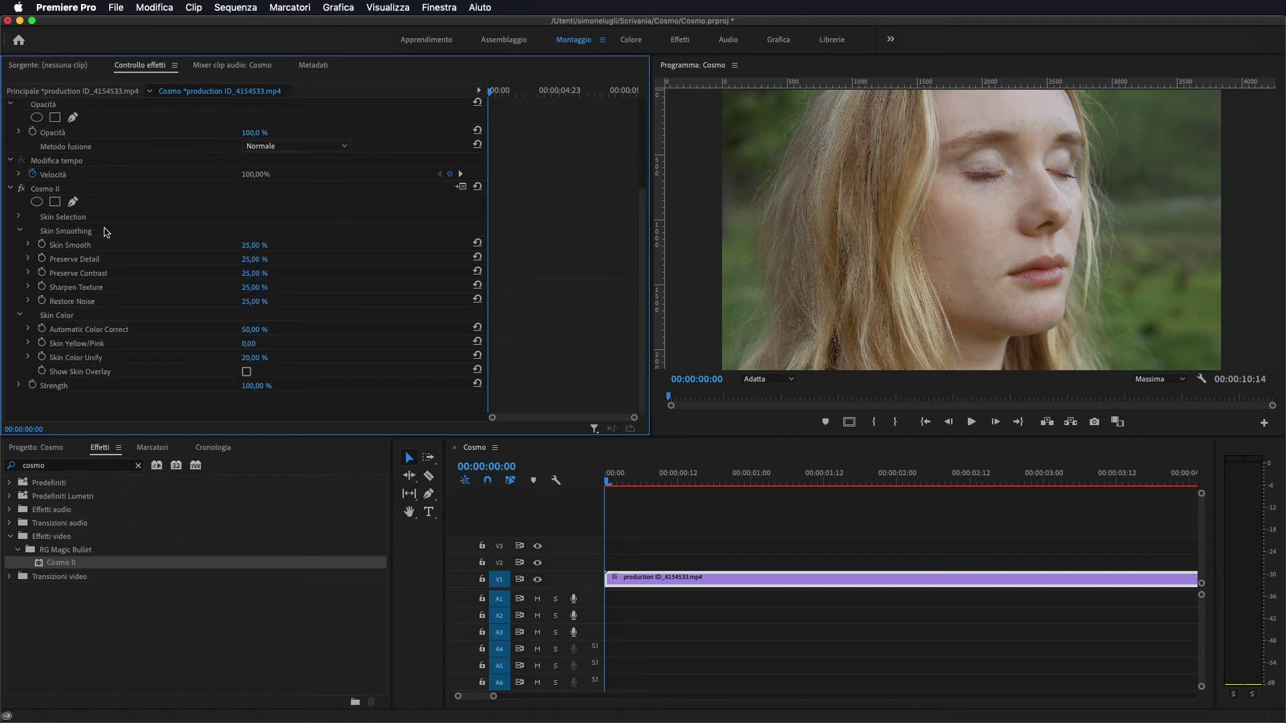
click(28, 245)
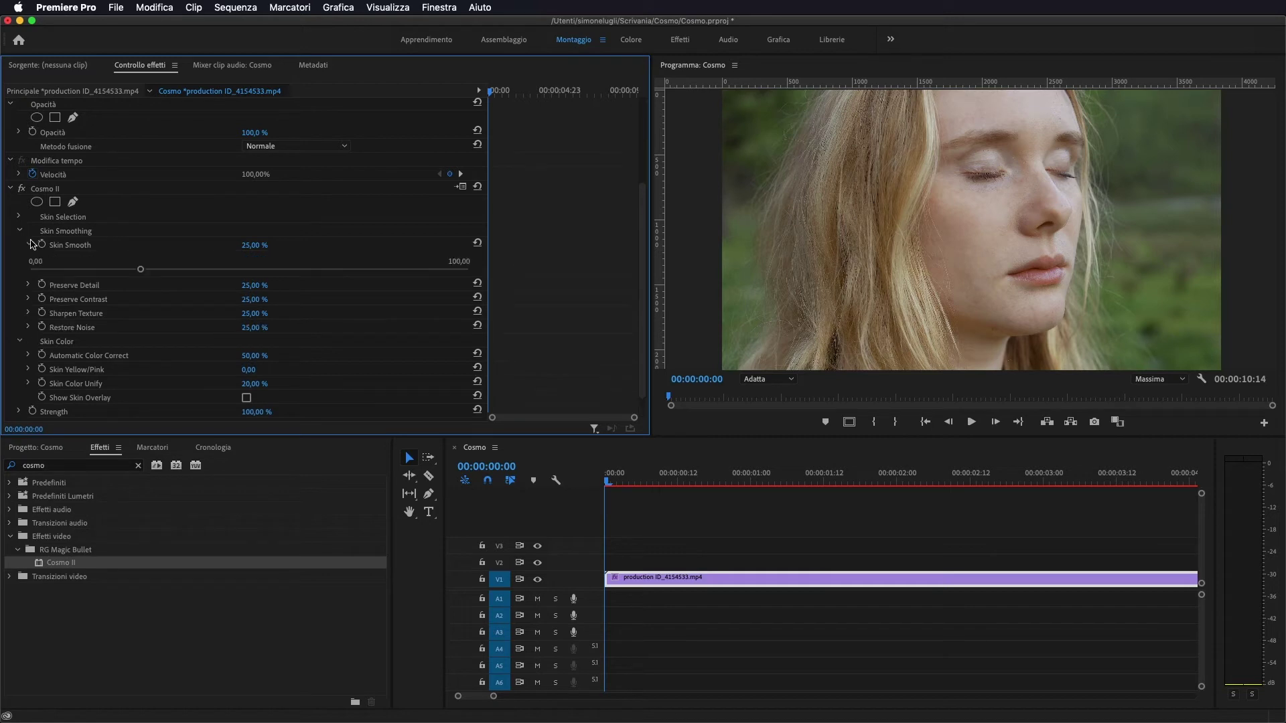
click(29, 245)
click(29, 245)
click(243, 269)
drag(243, 271, 491, 271)
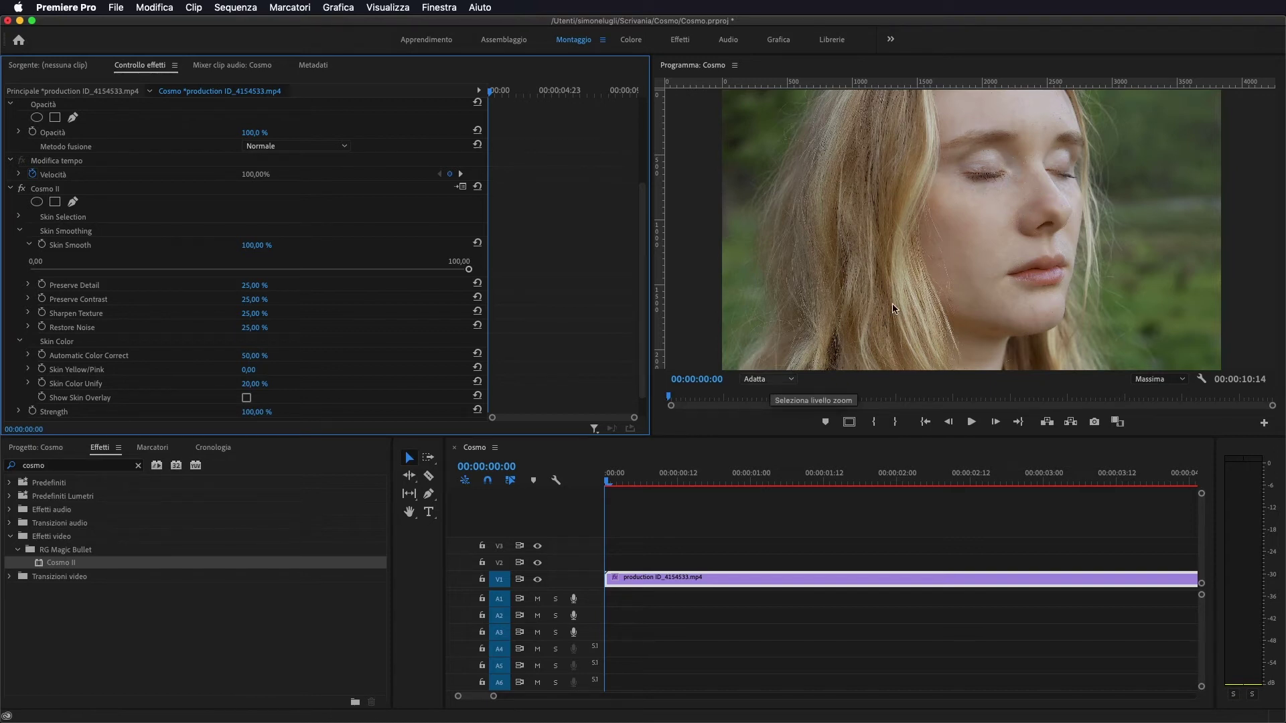
click(777, 380)
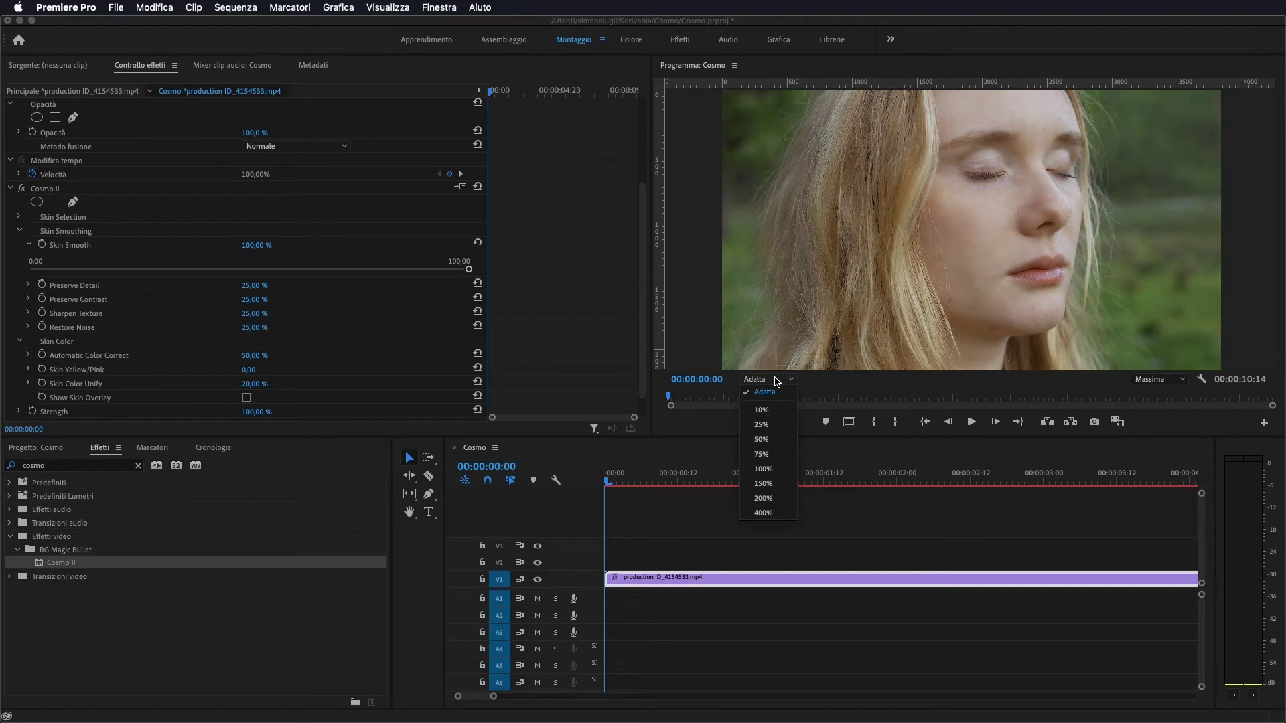
click(772, 470)
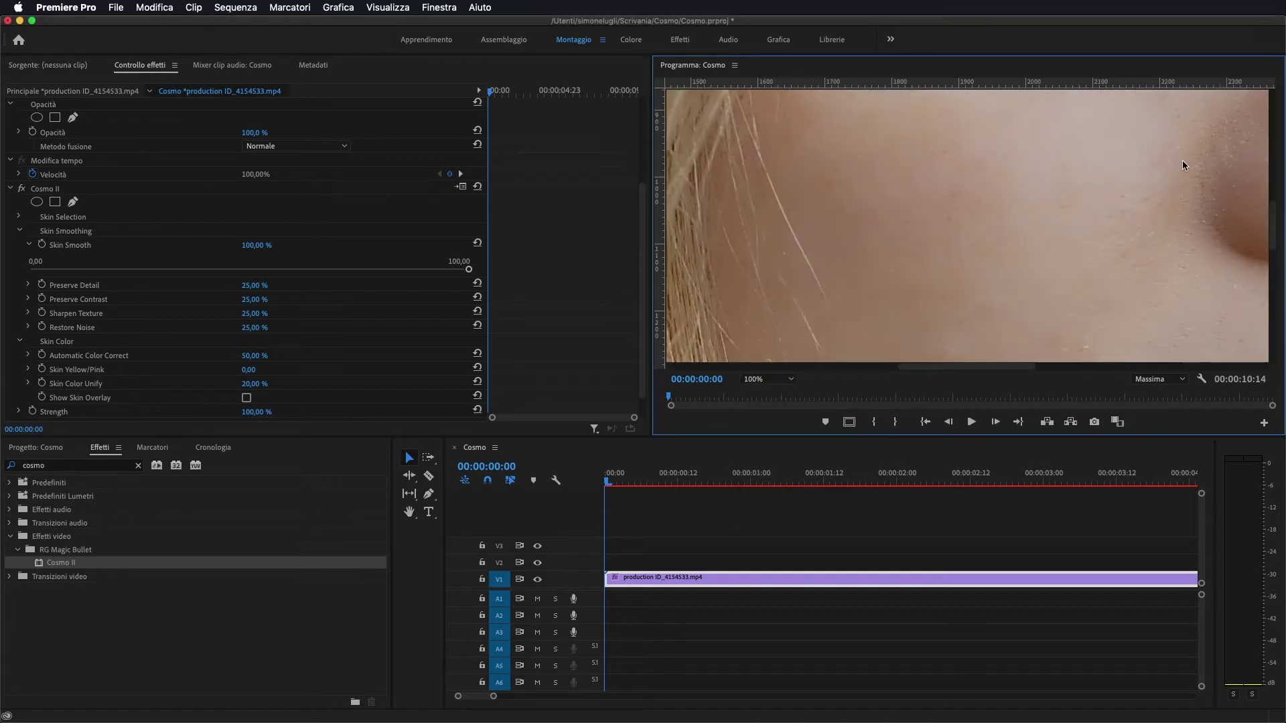
click(762, 379)
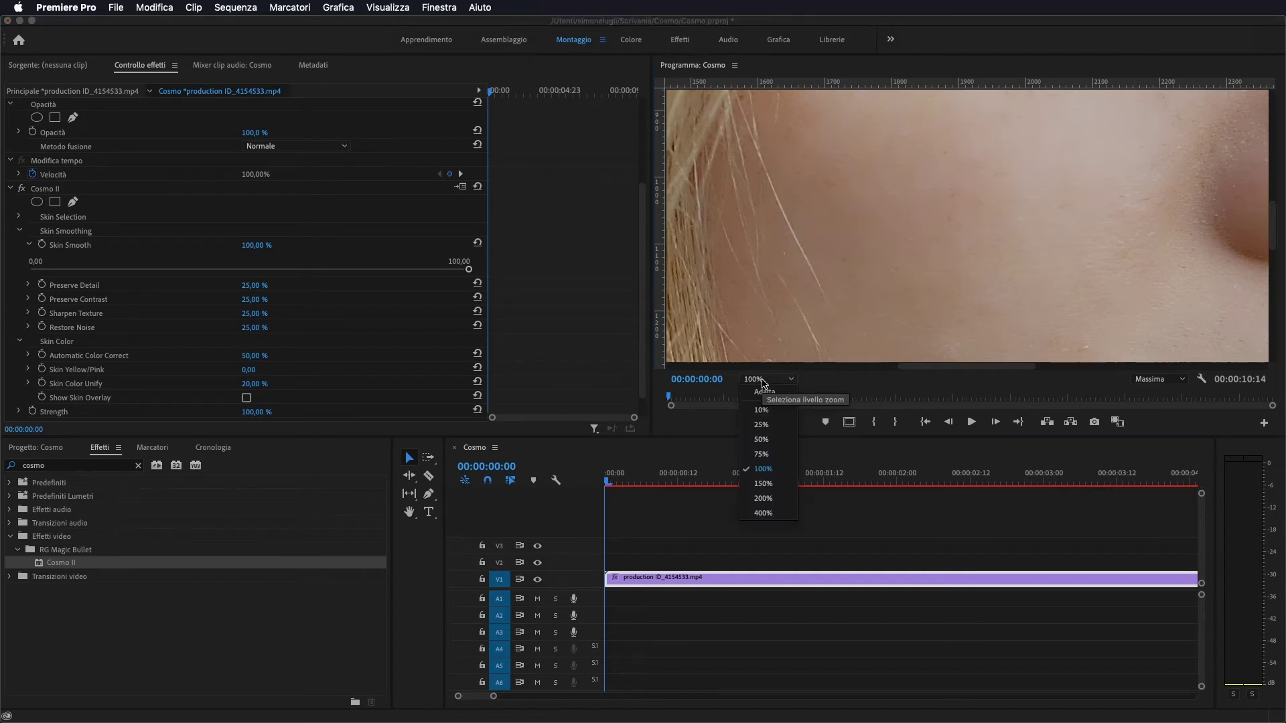
click(761, 440)
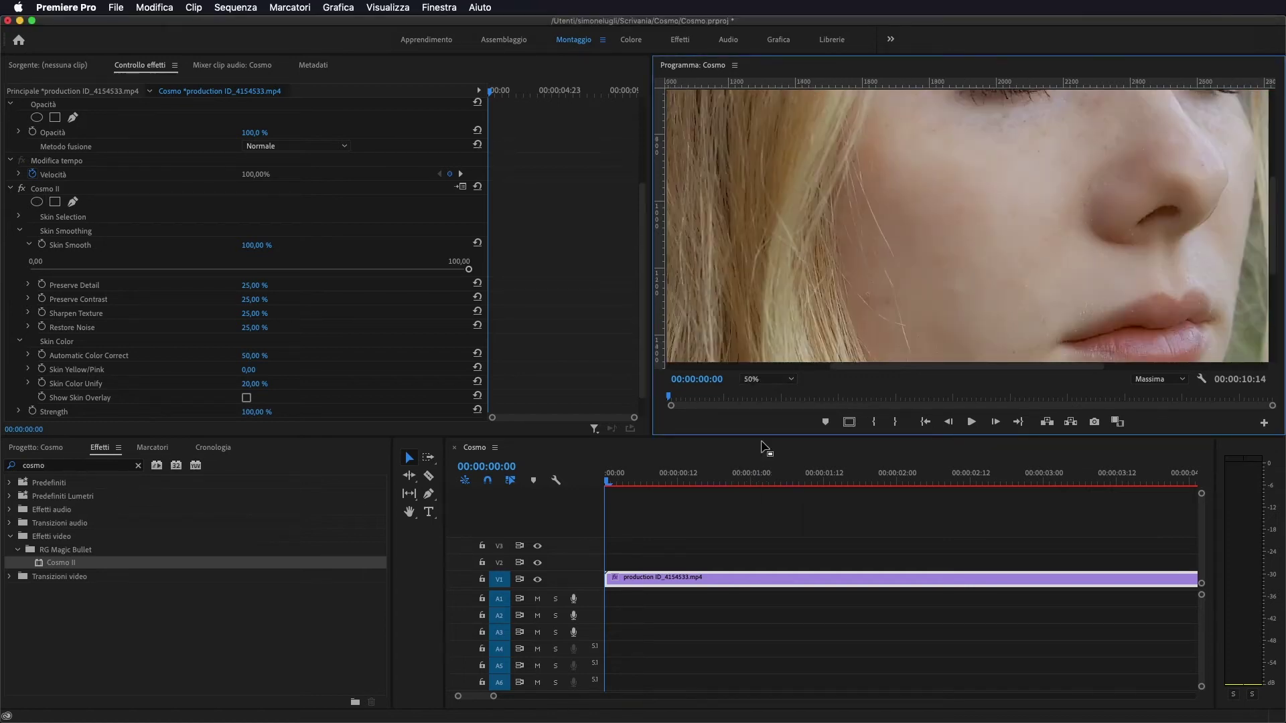
click(22, 189)
click(22, 189)
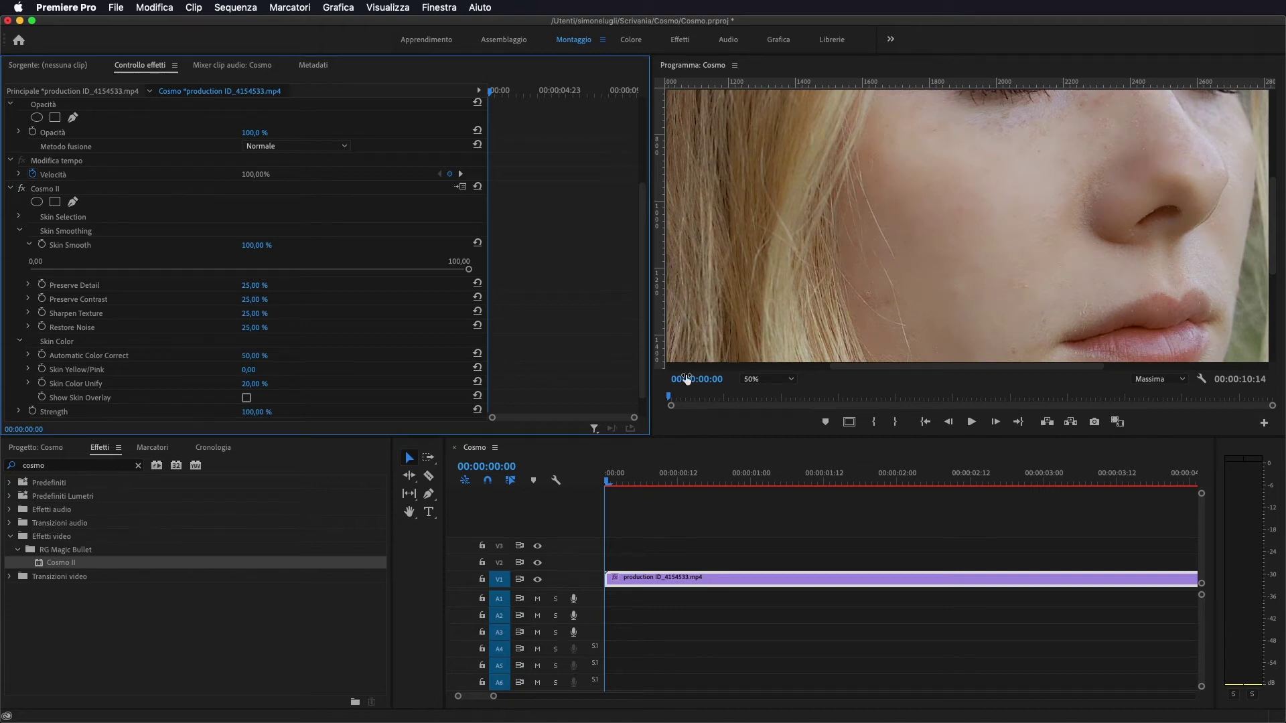
click(759, 379)
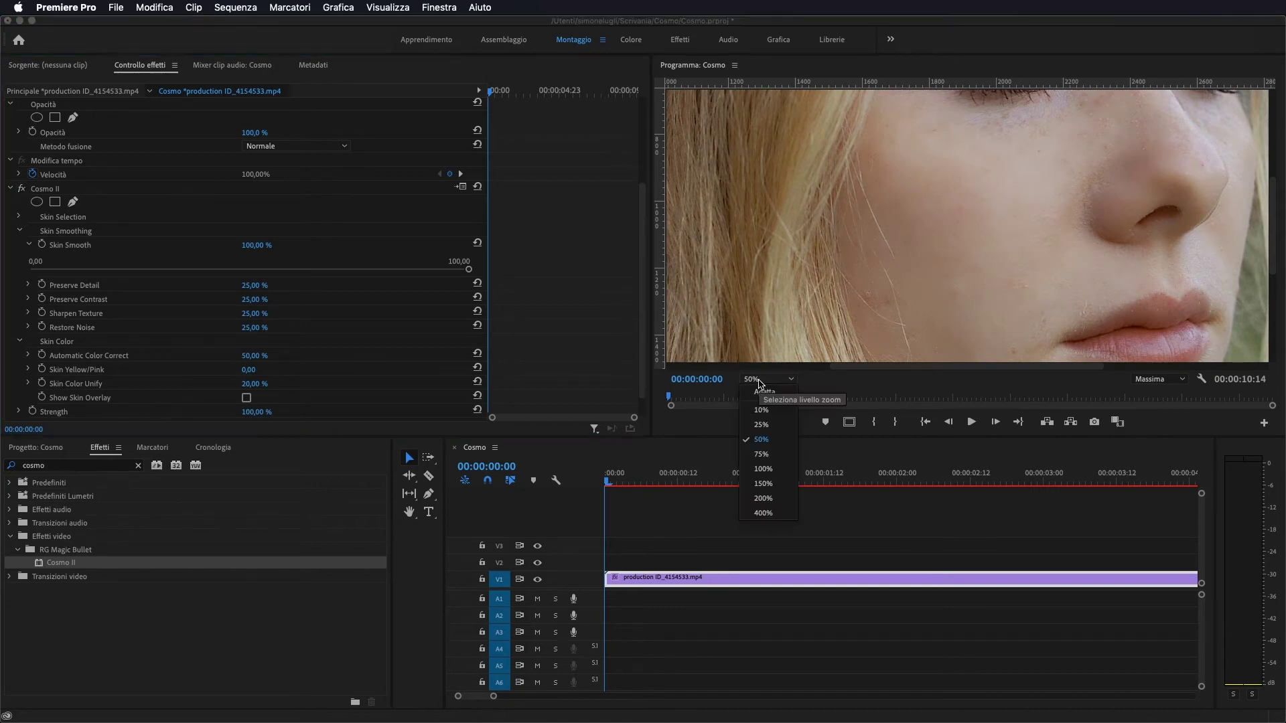
click(768, 392)
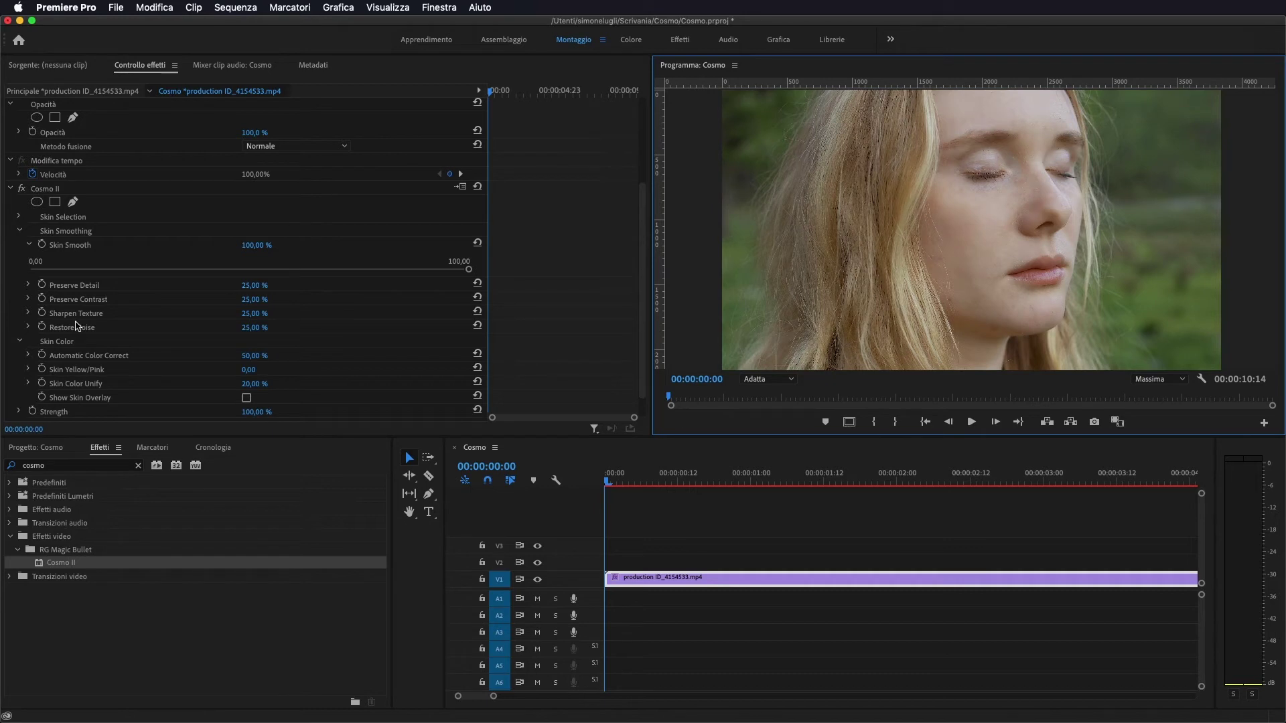
Set Preserve Detail to 24,73% and Preserve Contrast to 31,76% after trying higher values
click(29, 284)
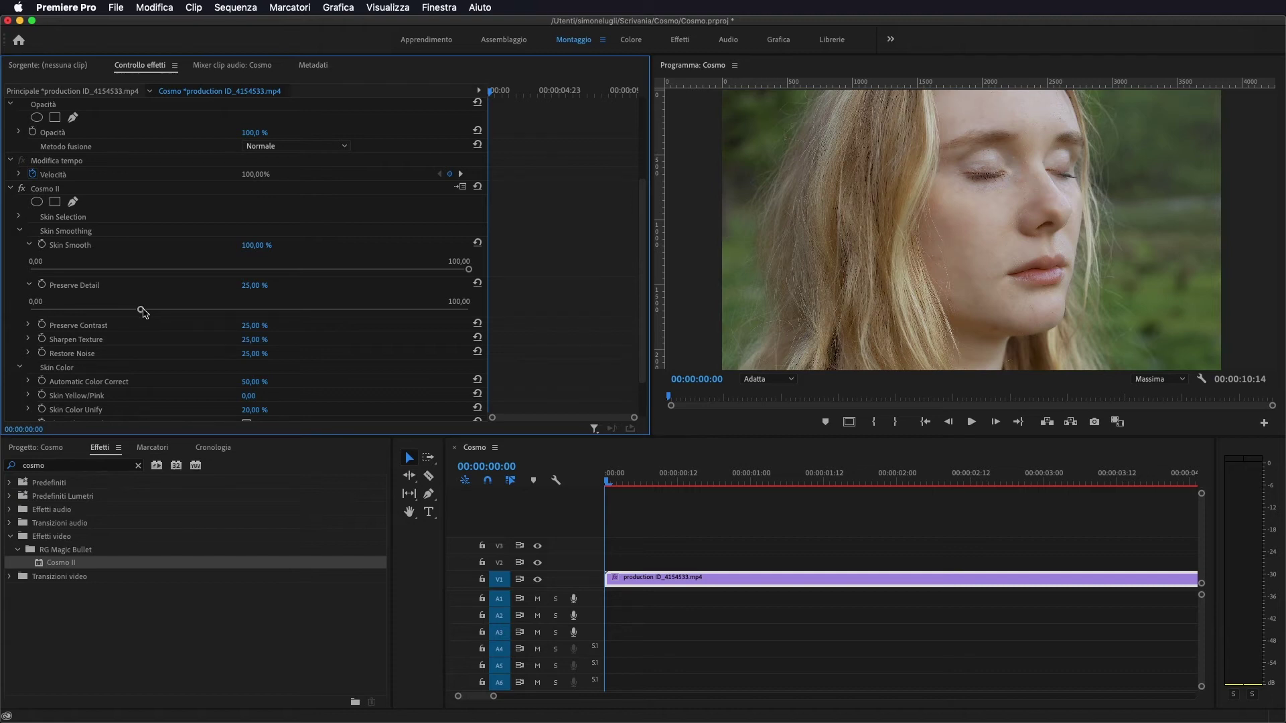
drag(142, 309, 329, 310)
drag(240, 313, 139, 313)
click(28, 327)
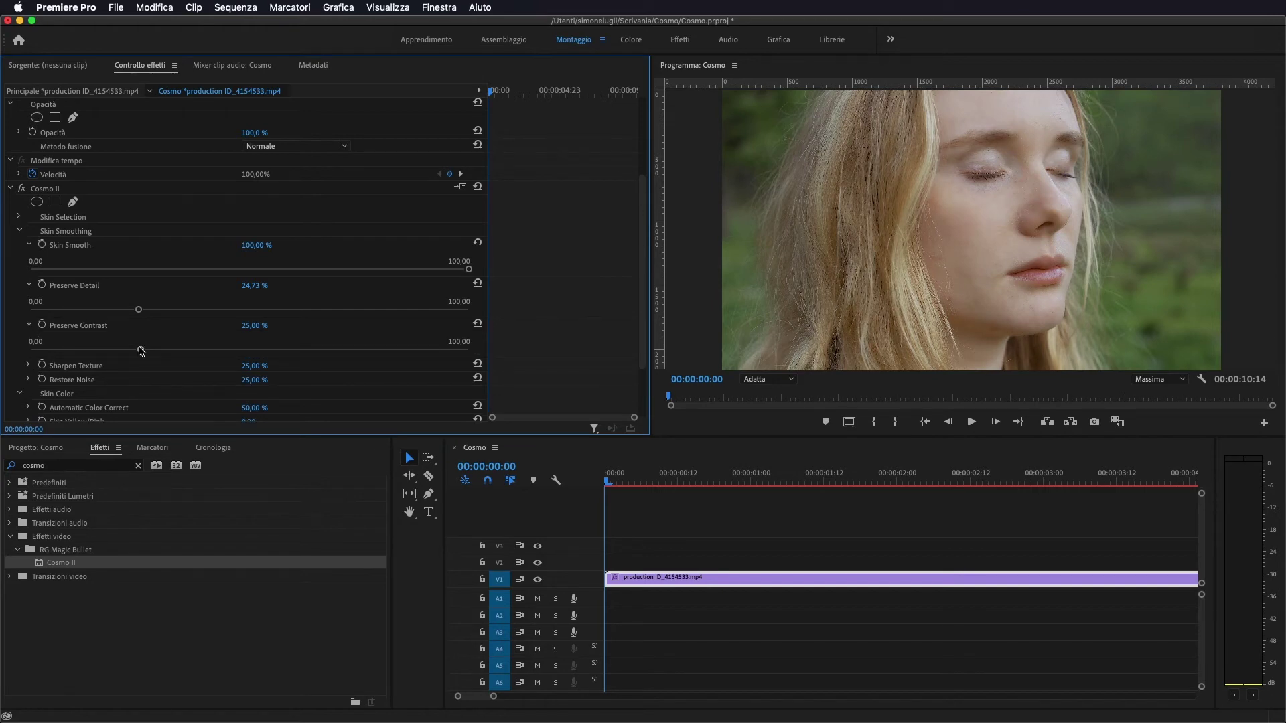
click(338, 350)
click(170, 349)
Reveal Sharpen Texture and raise Restore Noise to 42,75%
scroll(348, 274, down, 3)
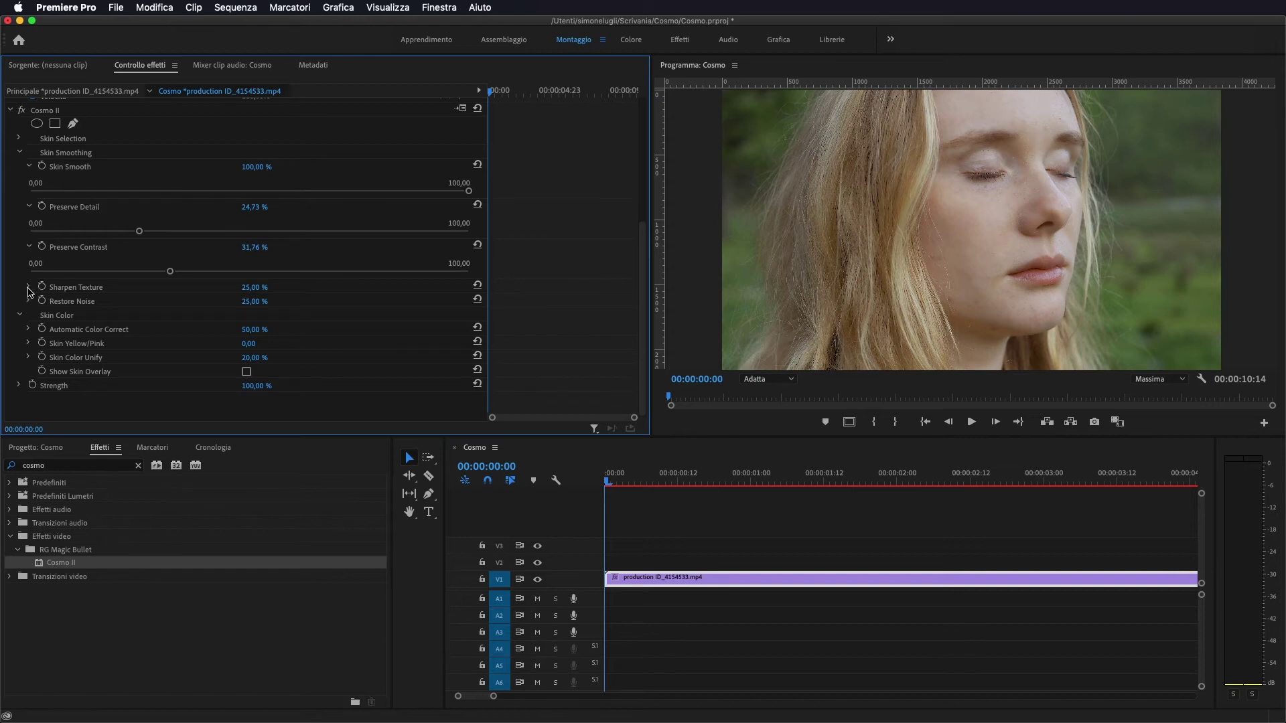
click(28, 288)
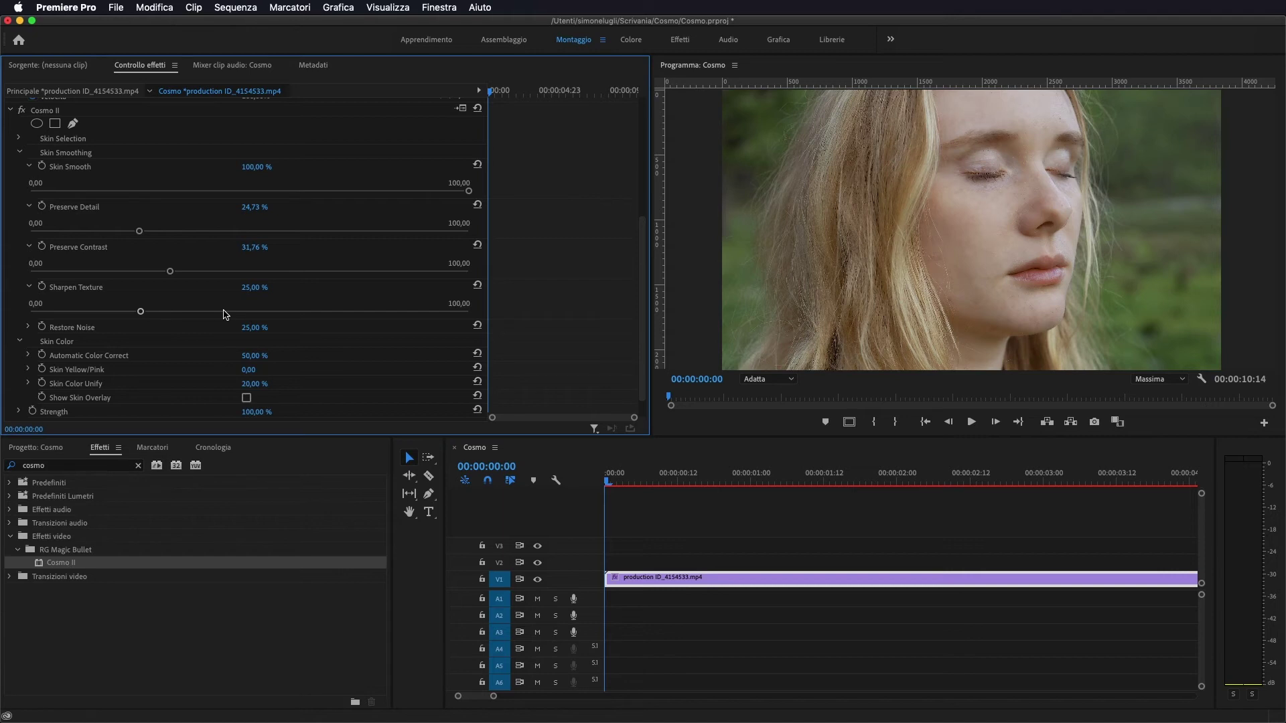
scroll(226, 314, up, 2)
click(27, 328)
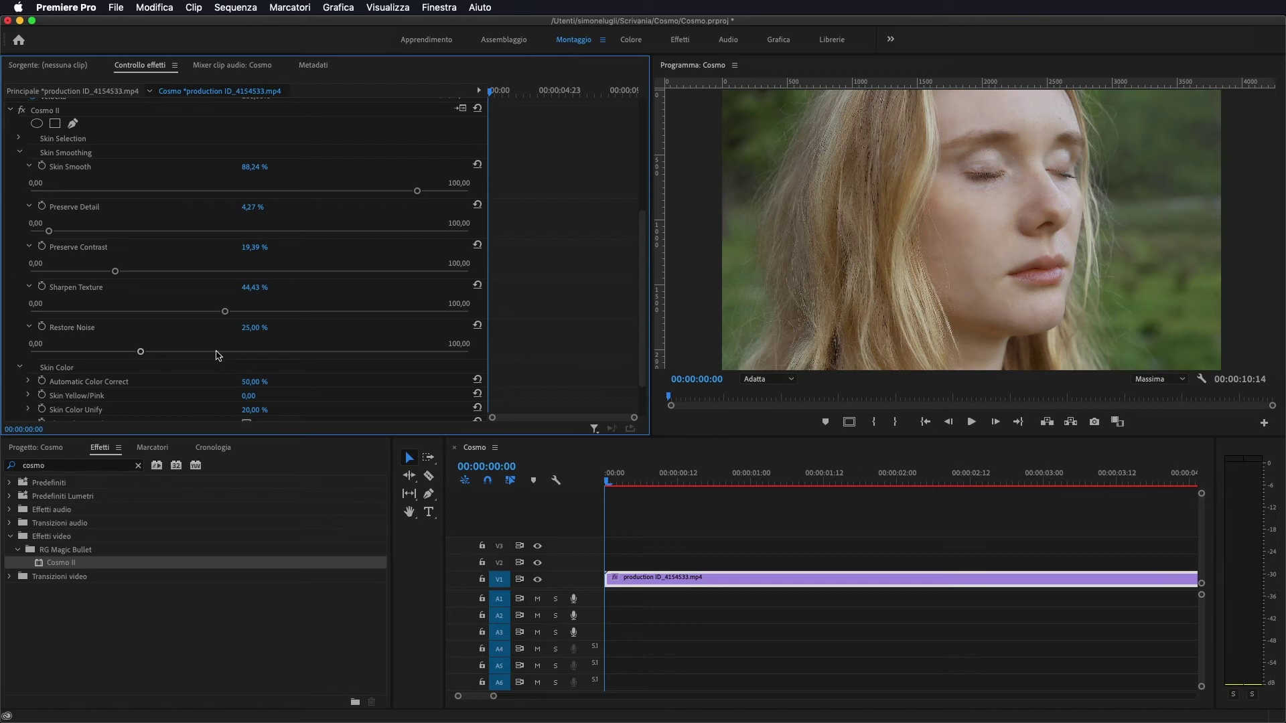
click(217, 352)
Toggle Cosmo II off and on twice to compare, then collapse Skin Smoothing
click(21, 111)
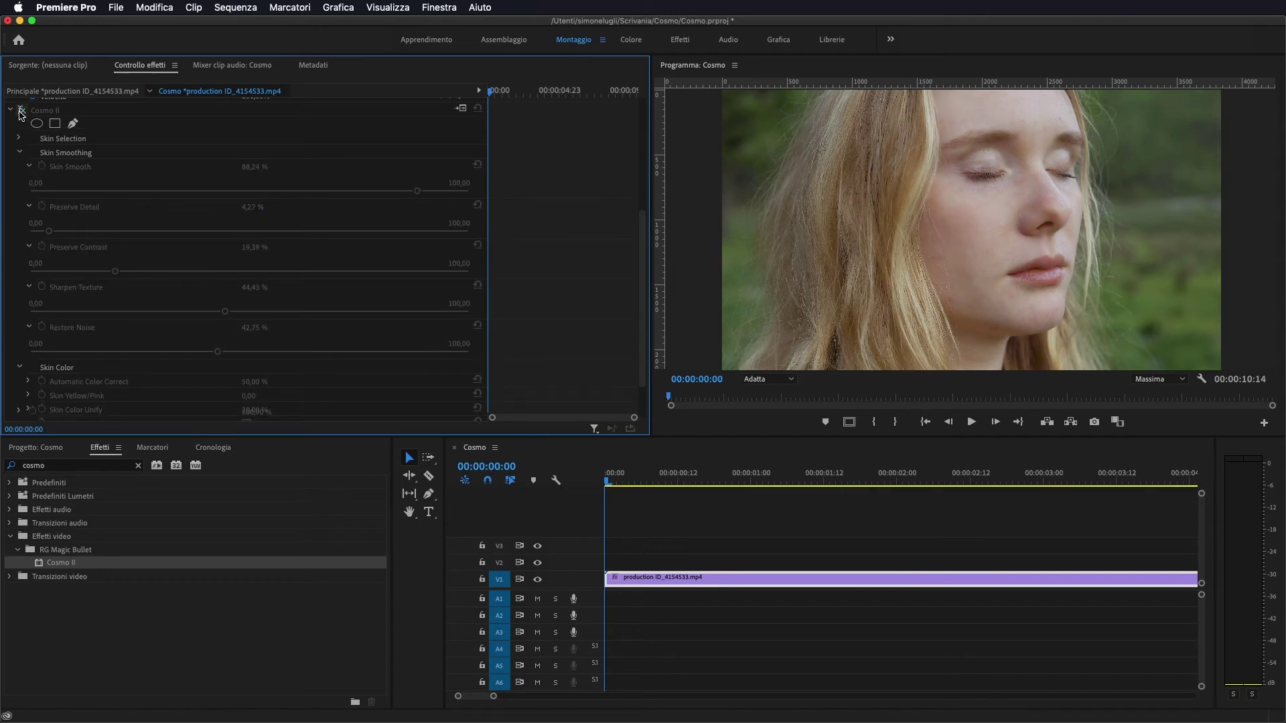
click(21, 112)
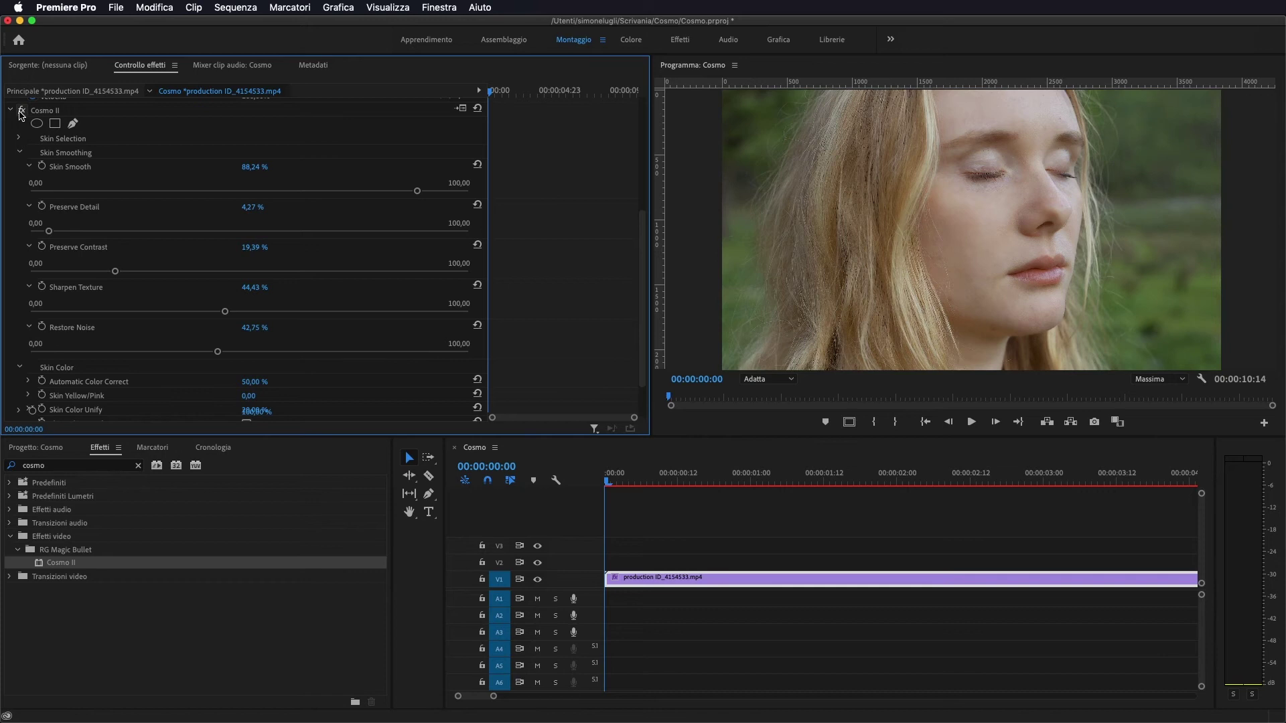
click(21, 111)
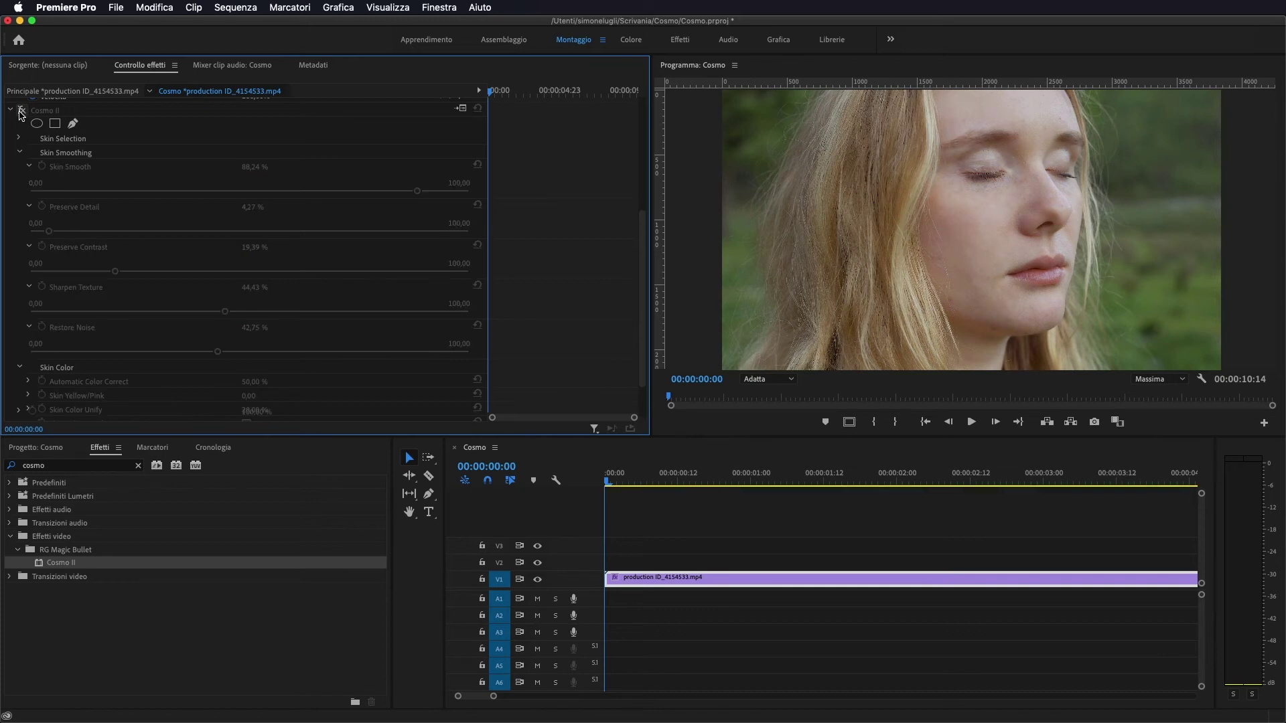
click(22, 111)
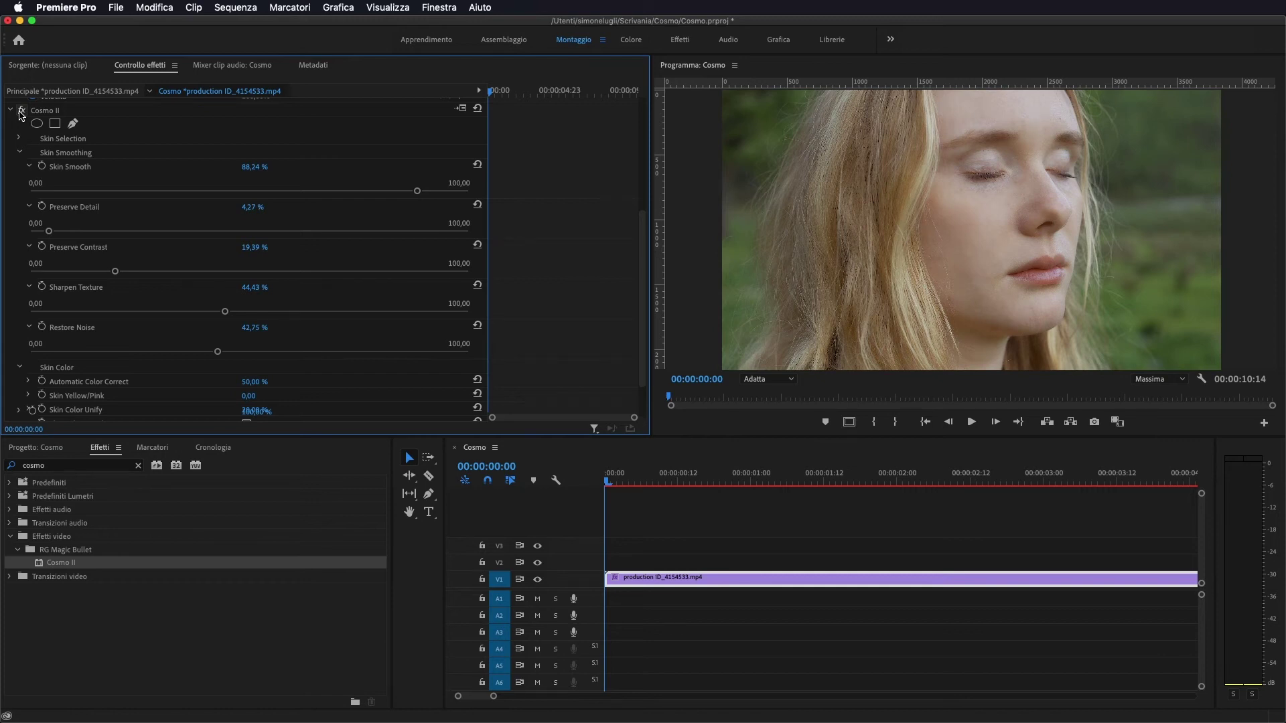
scroll(23, 118, down, 2)
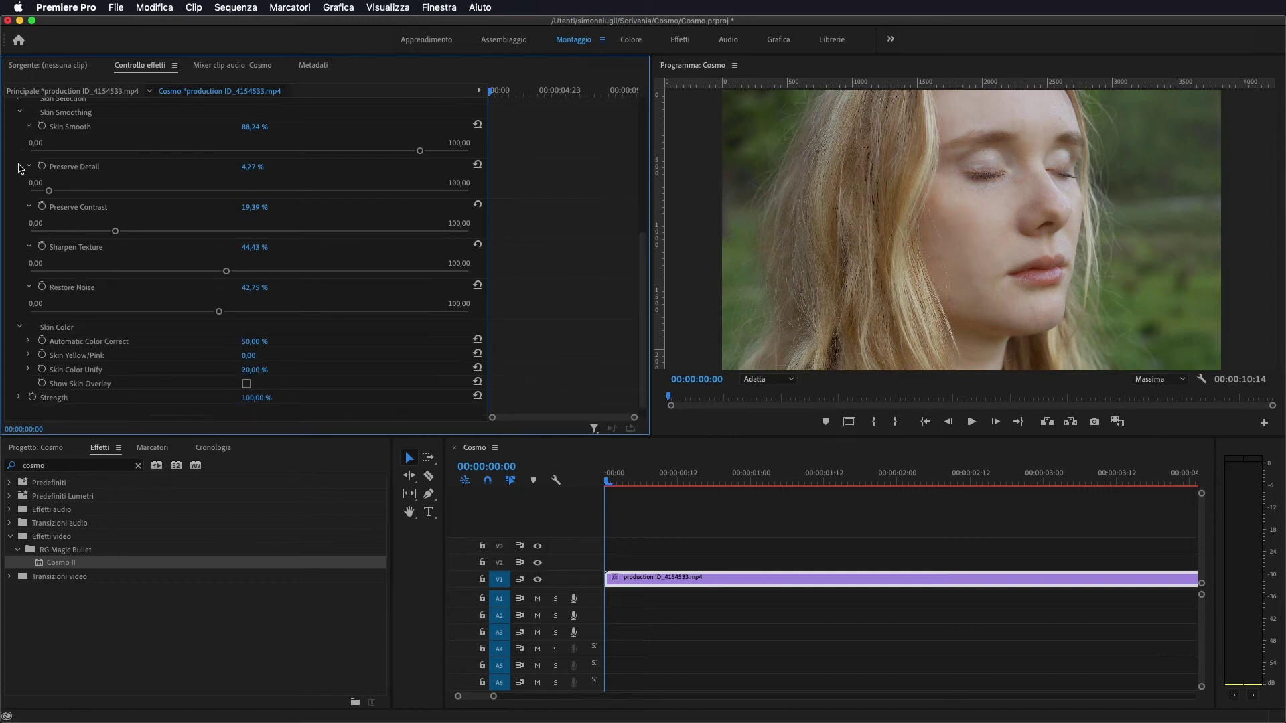
click(21, 113)
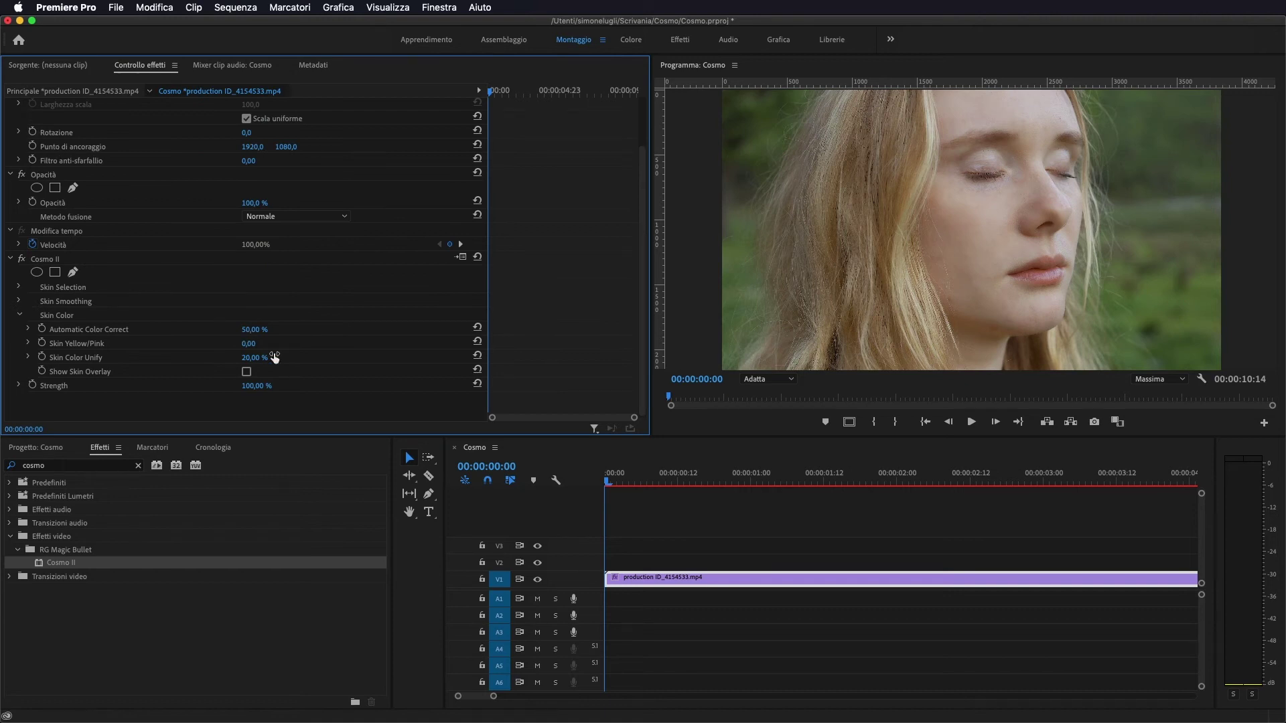
Set Automatic Color Correct to 79,08%
click(28, 329)
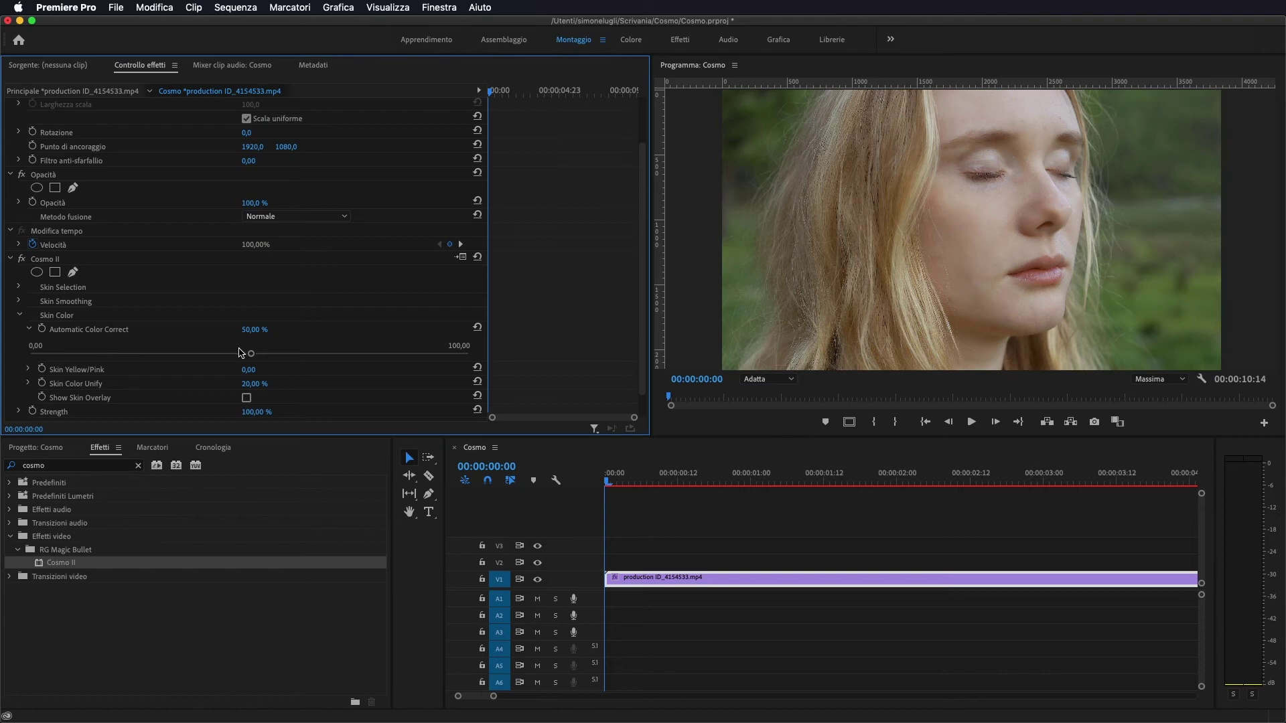
scroll(378, 356, up, 1)
click(378, 354)
Move Skin Yellow/Pink from -99,08 to 100
click(28, 370)
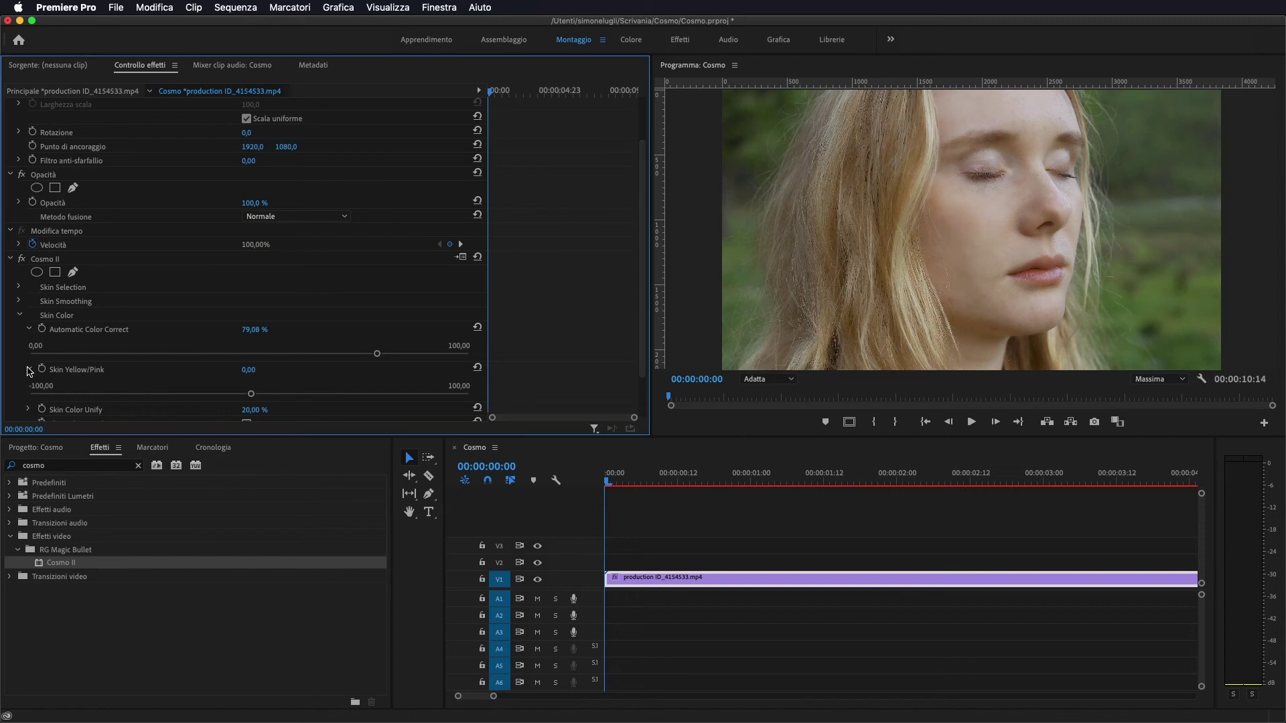
scroll(328, 374, down, 2)
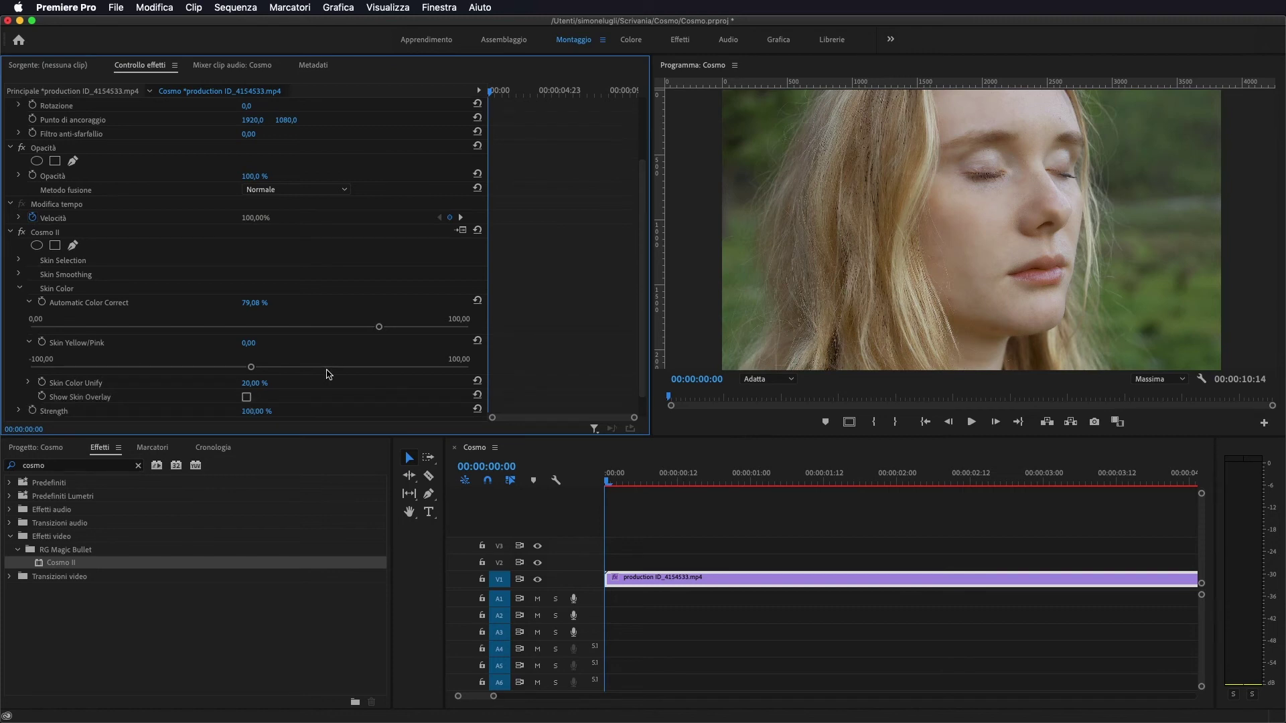
scroll(328, 374, down, 2)
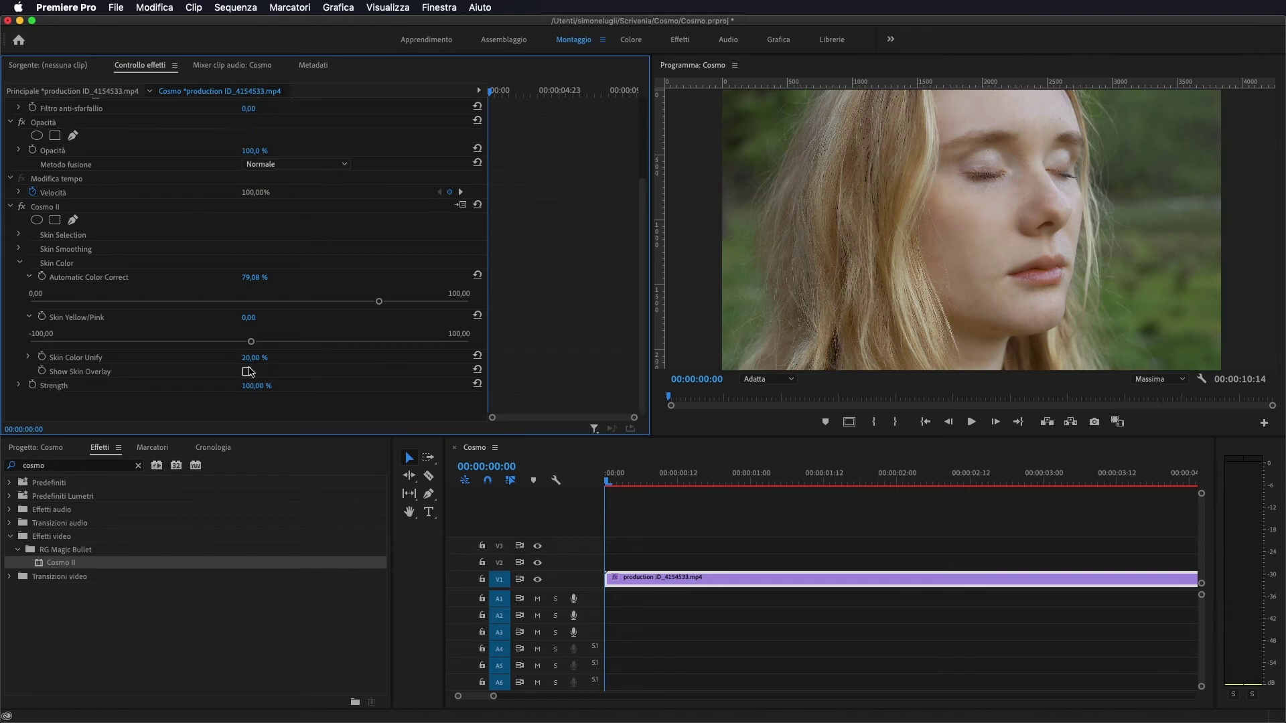
click(32, 342)
click(468, 343)
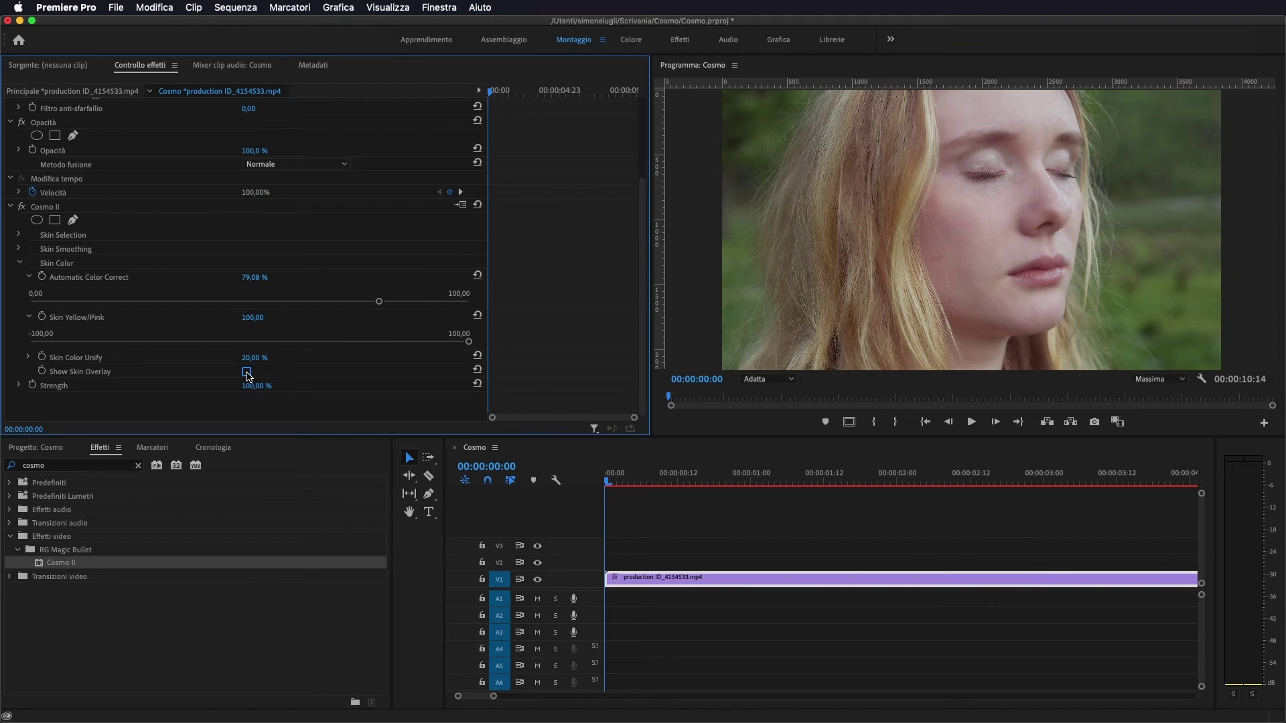
Toggle Cosmo II's Show Skin Overlay to check the detected skin areas, ending with it switched off
click(246, 371)
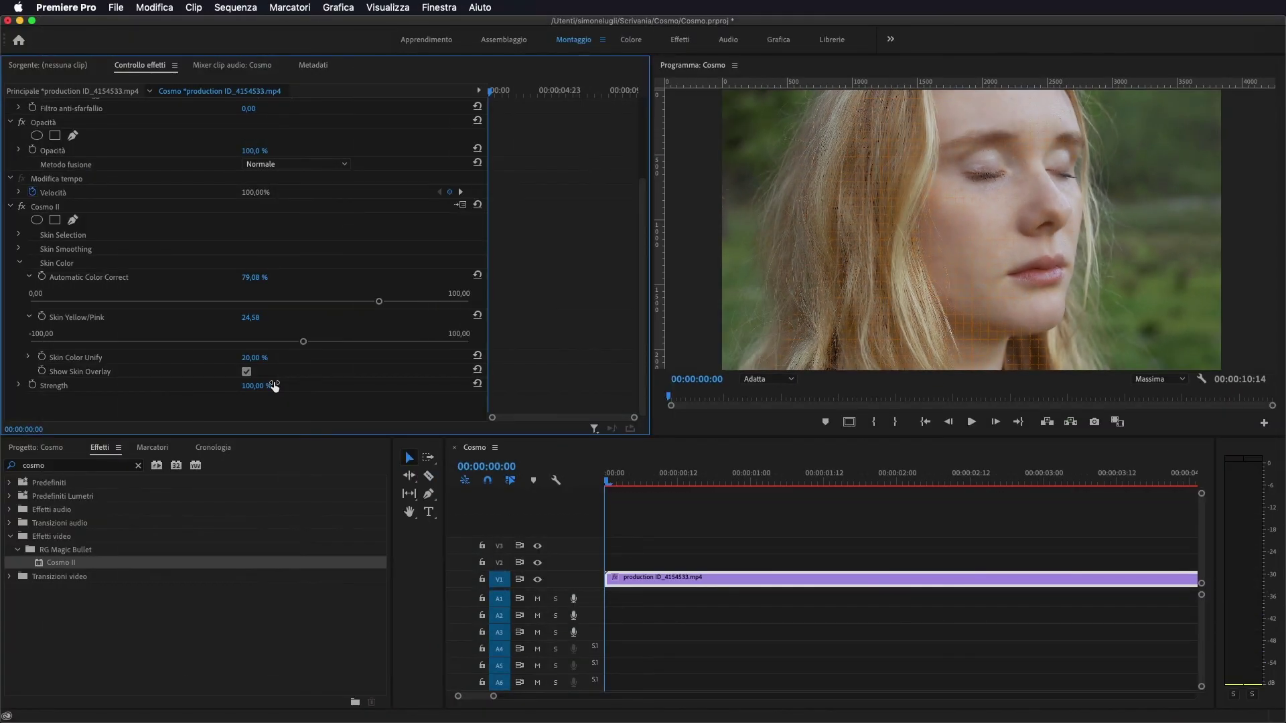
click(246, 373)
click(247, 372)
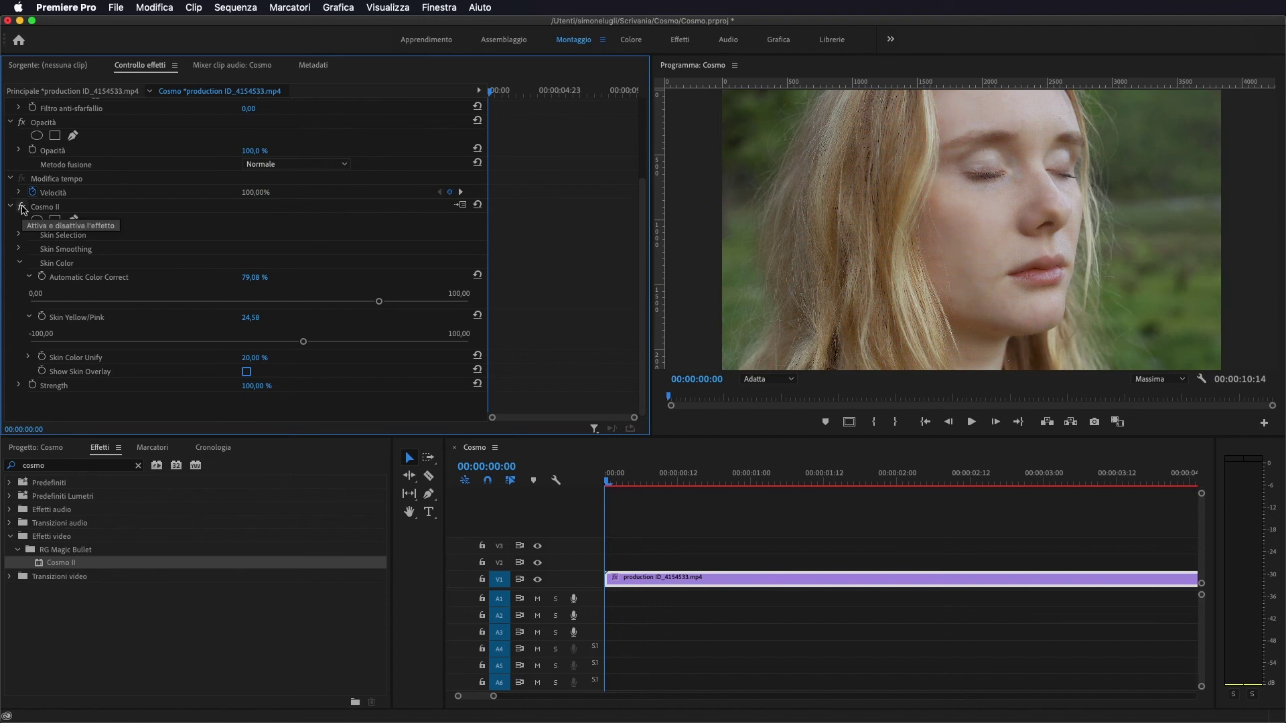
click(22, 207)
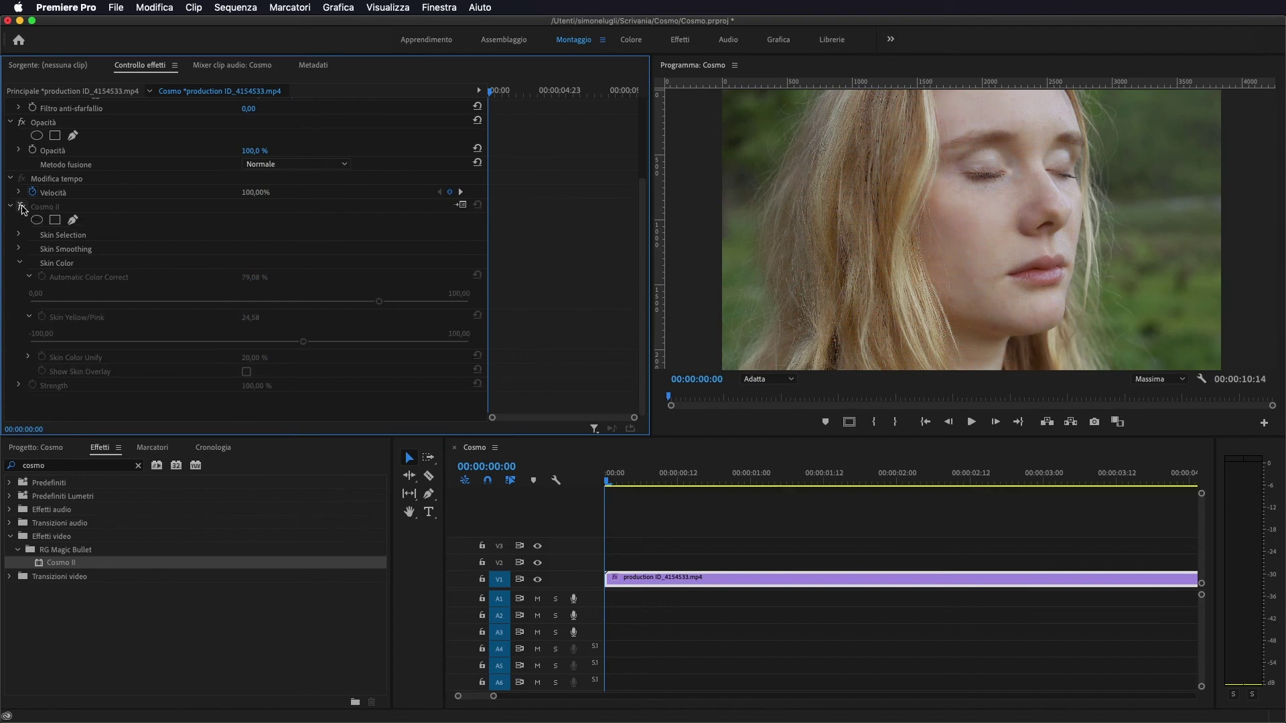
click(22, 207)
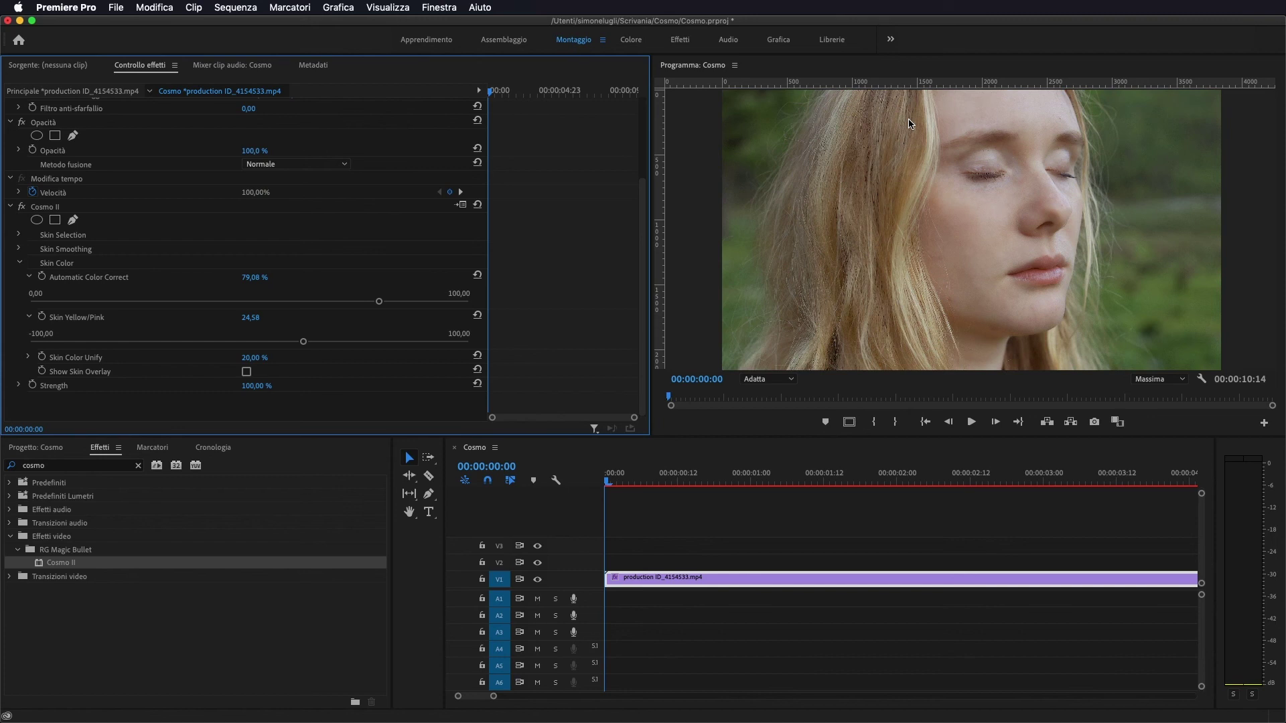
click(902, 339)
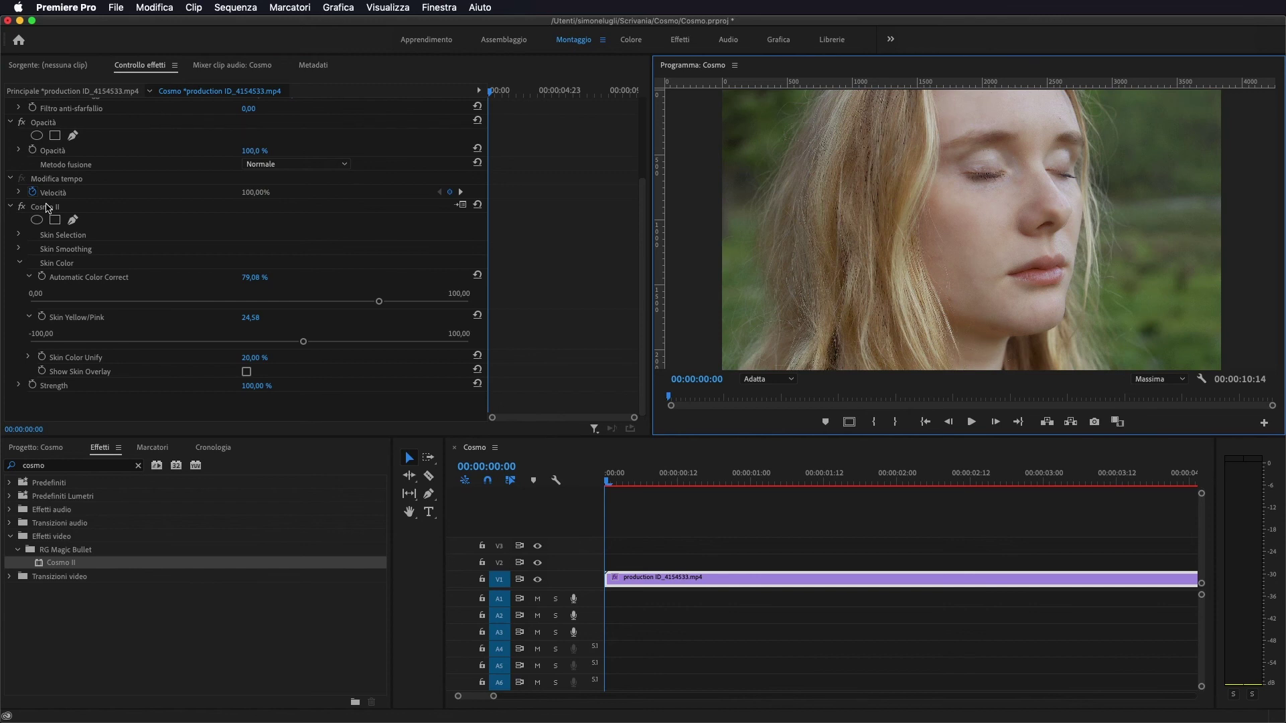
Add an elliptical mask to Cosmo II, stretch it up over the forehead, and select Maschera (1)
click(47, 208)
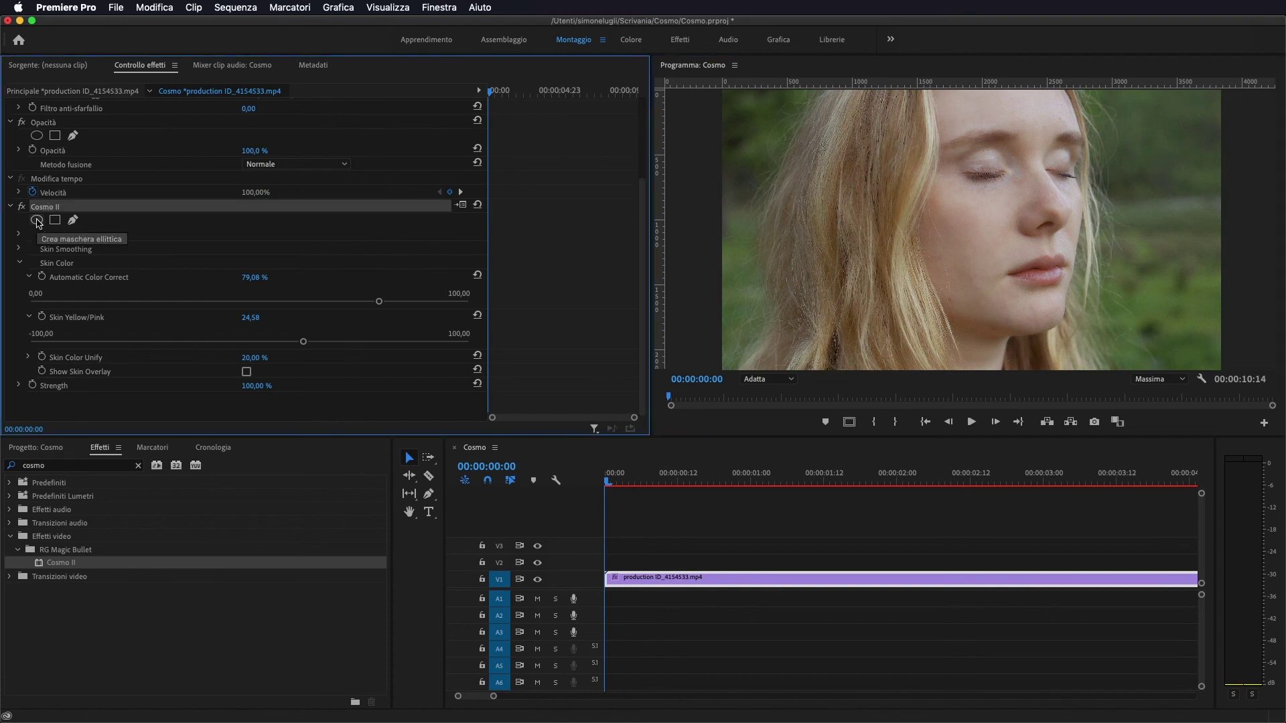
click(37, 221)
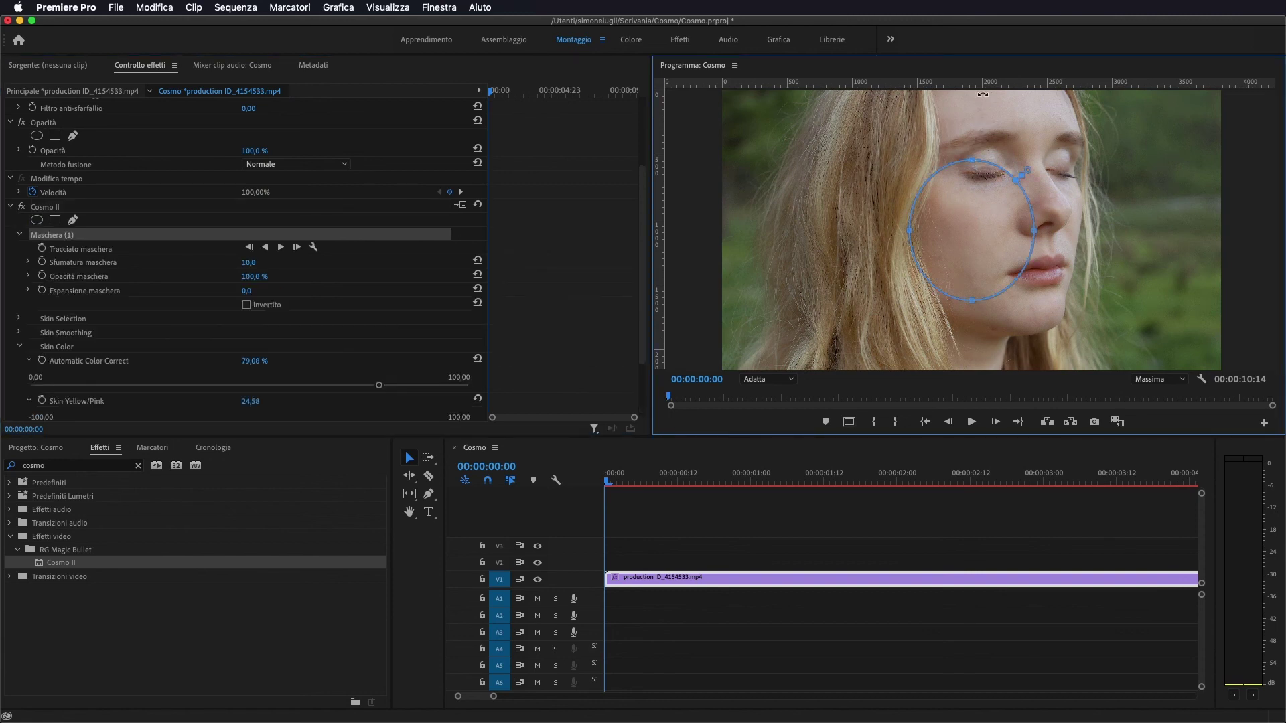
drag(982, 95, 977, 96)
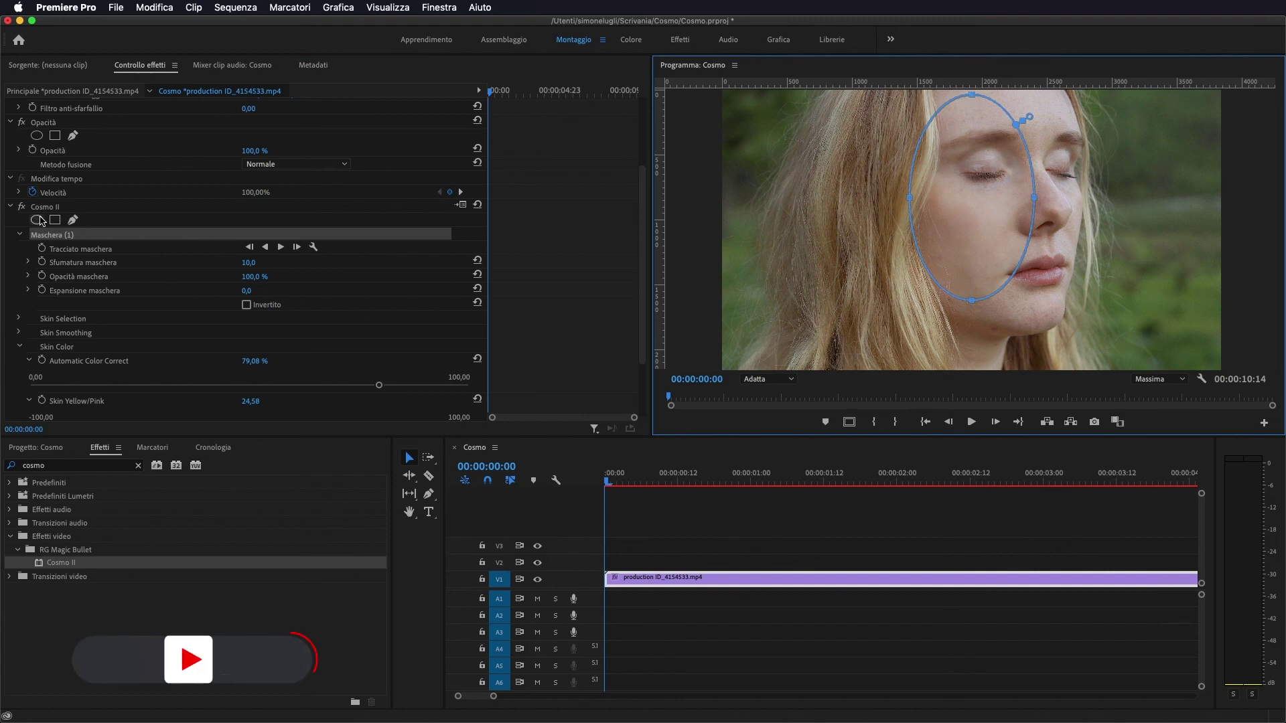
click(66, 235)
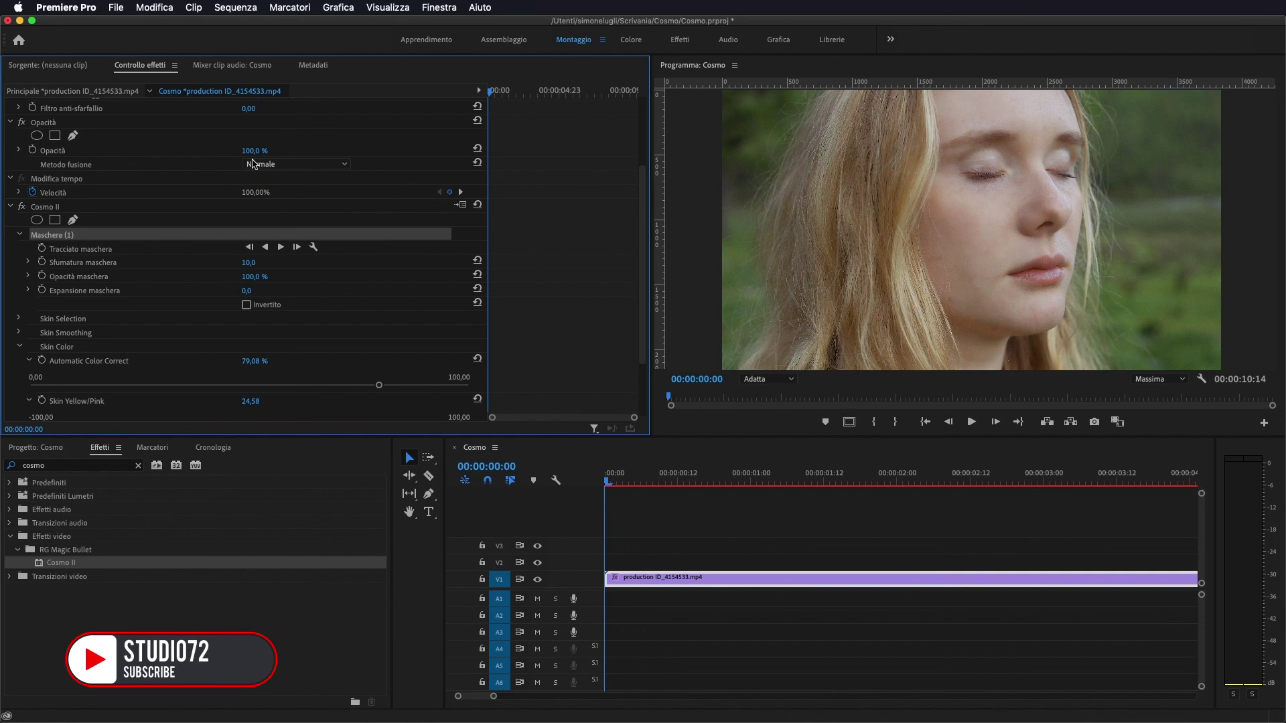
Delete Maschera (1), then toggle Cosmo II off and on to compare with the unretouched portrait
key(Delete)
click(21, 207)
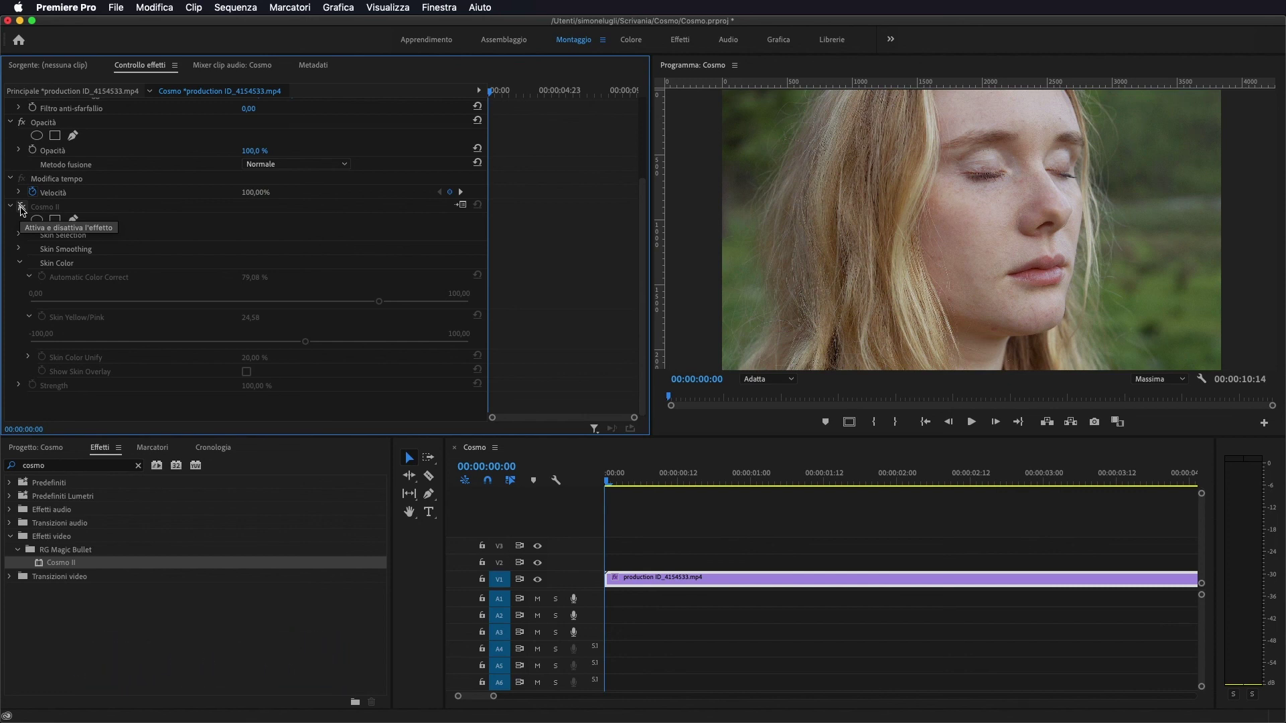
click(22, 207)
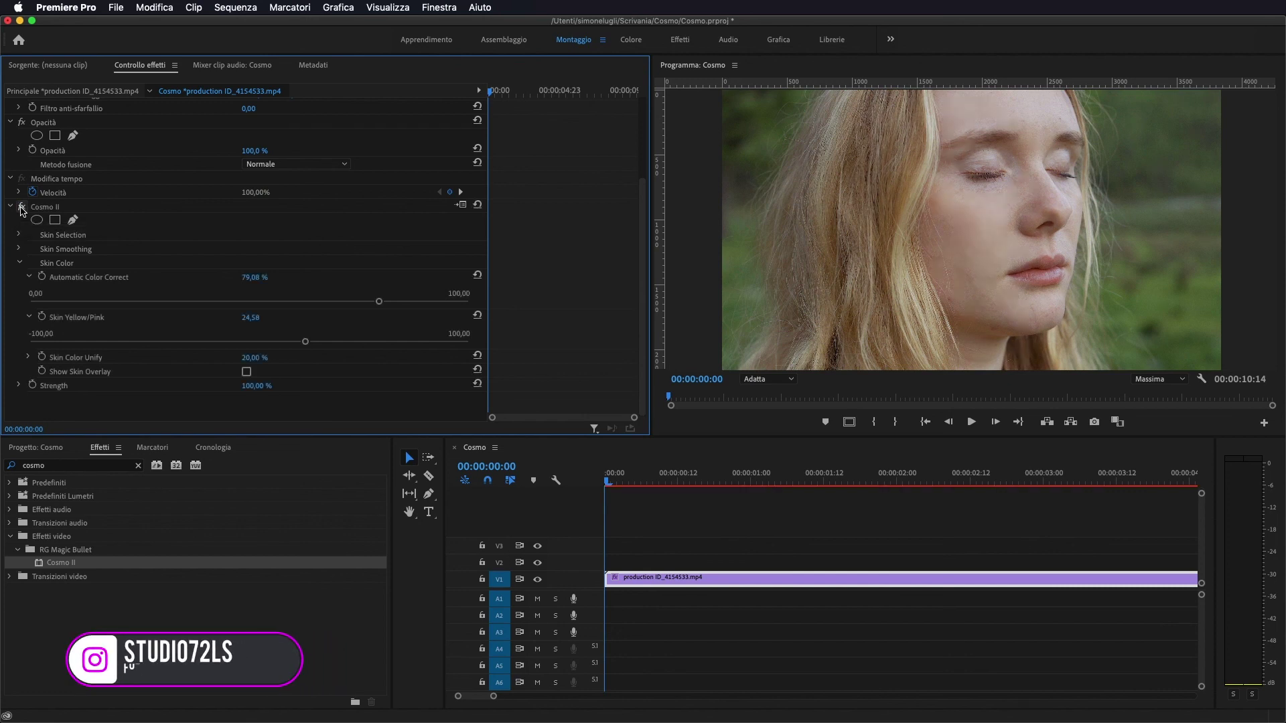